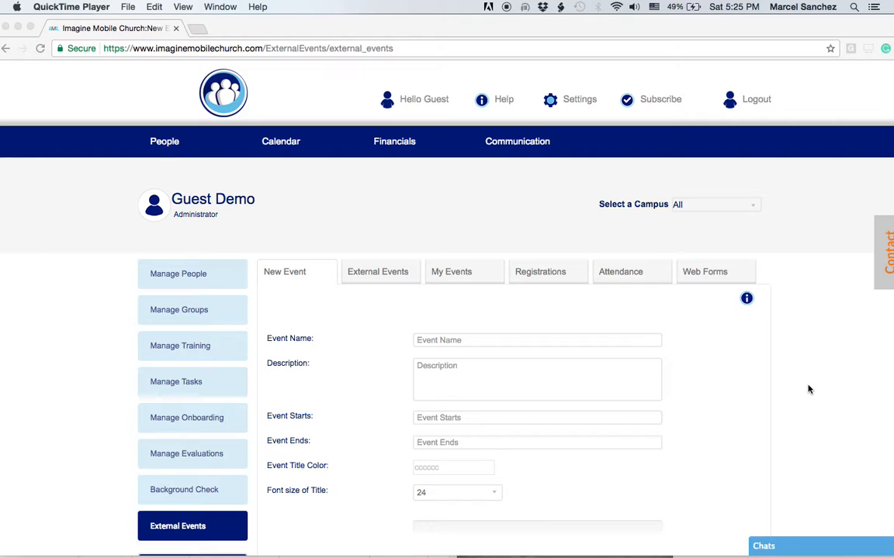
- Scroll down the New Event form and switch to the External Events list
scroll(802, 390, down, 2)
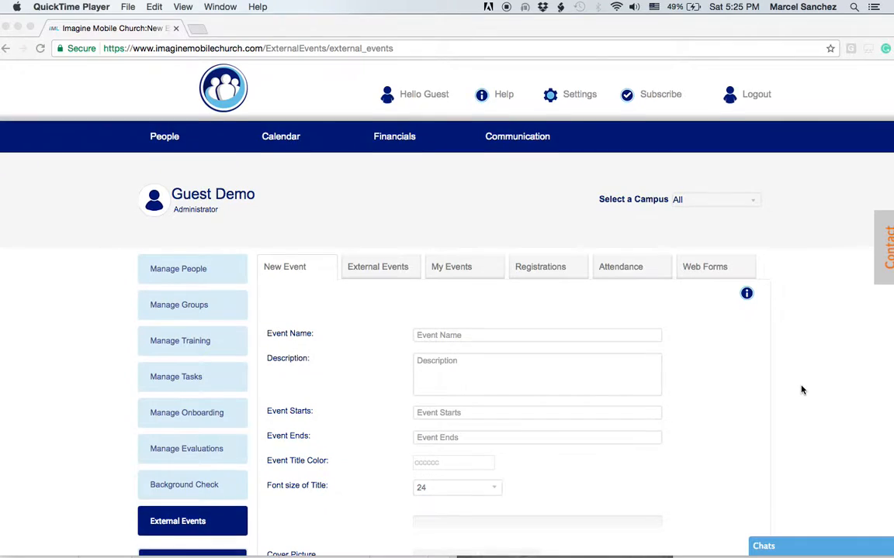
scroll(799, 387, down, 2)
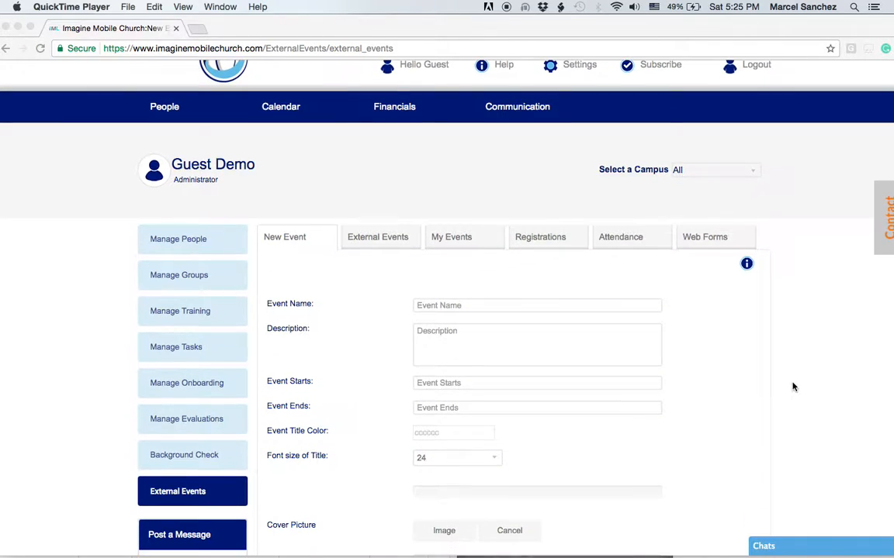
scroll(785, 386, down, 3)
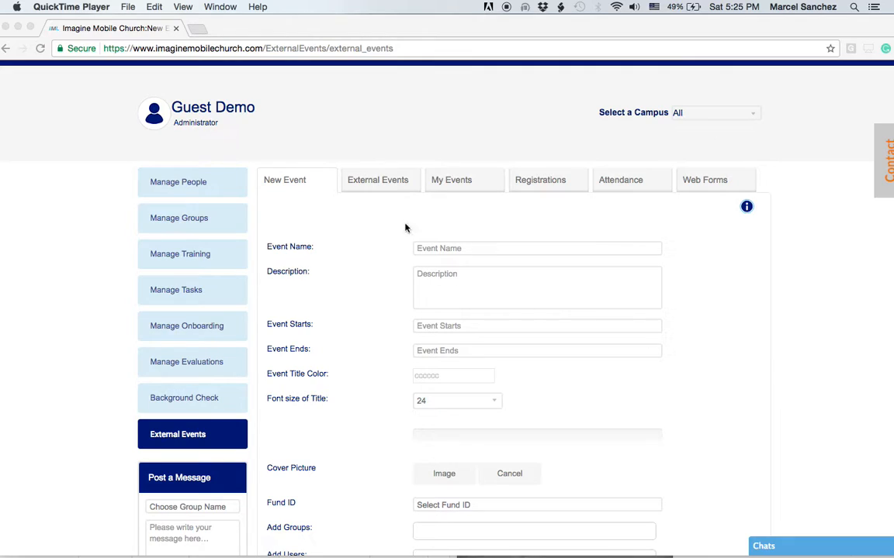
click(378, 186)
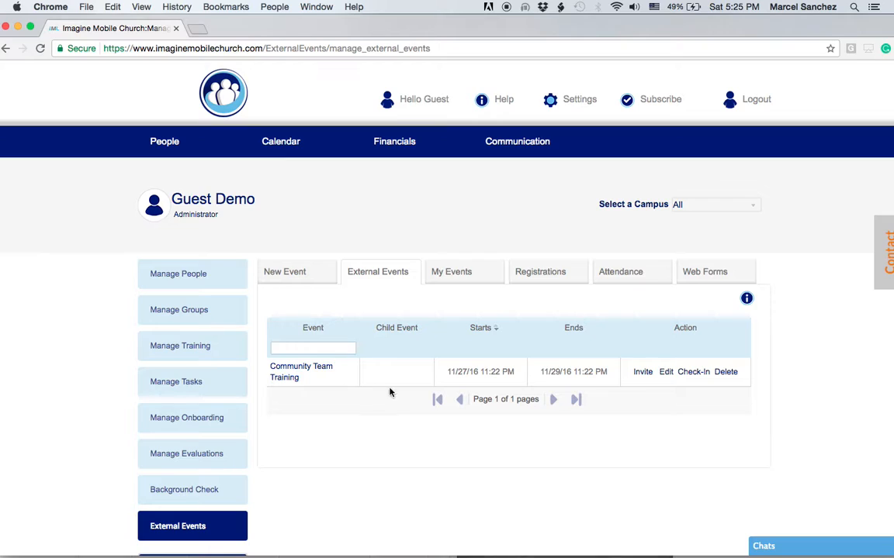
- Review the My Events, Registrations, Attendance and Web Forms pages in turn
click(454, 275)
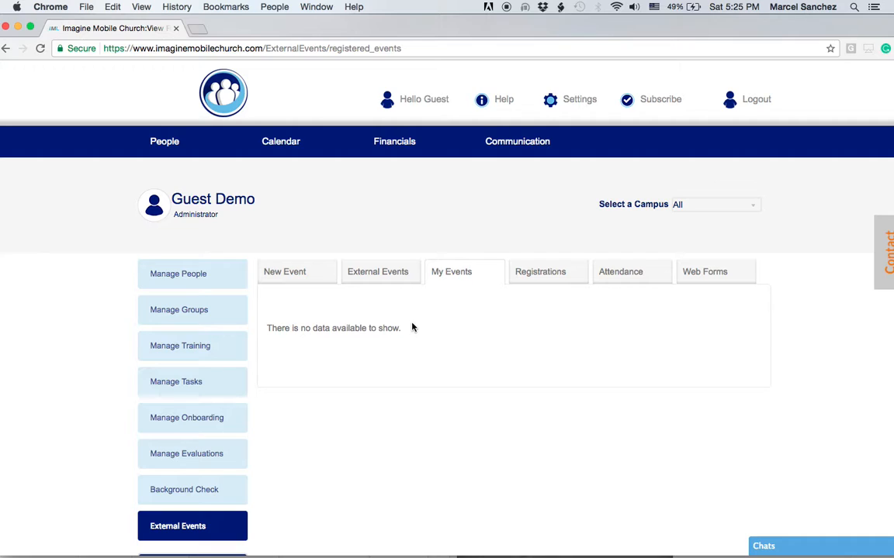
click(547, 277)
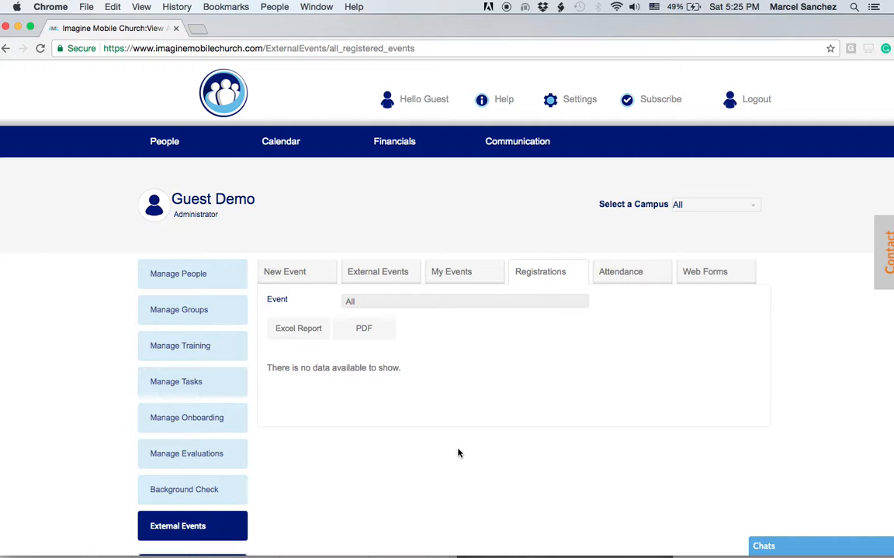
click(621, 277)
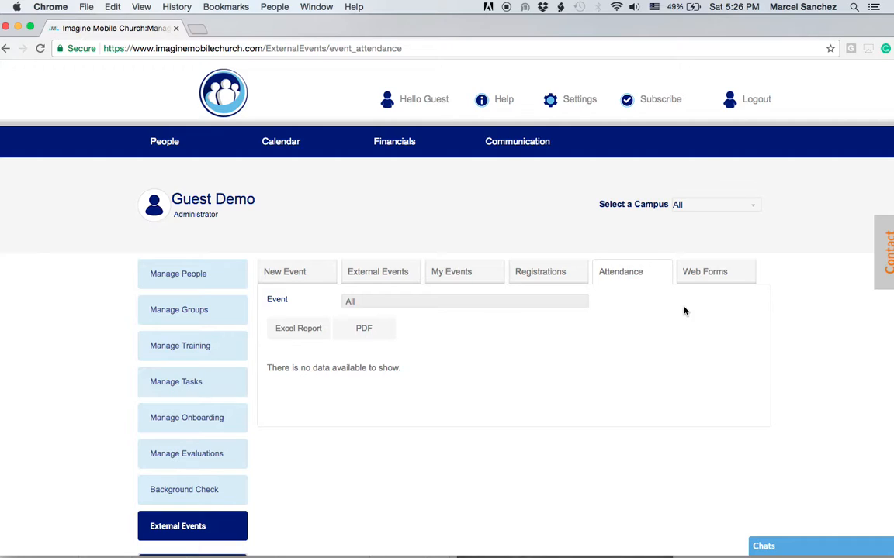
click(705, 277)
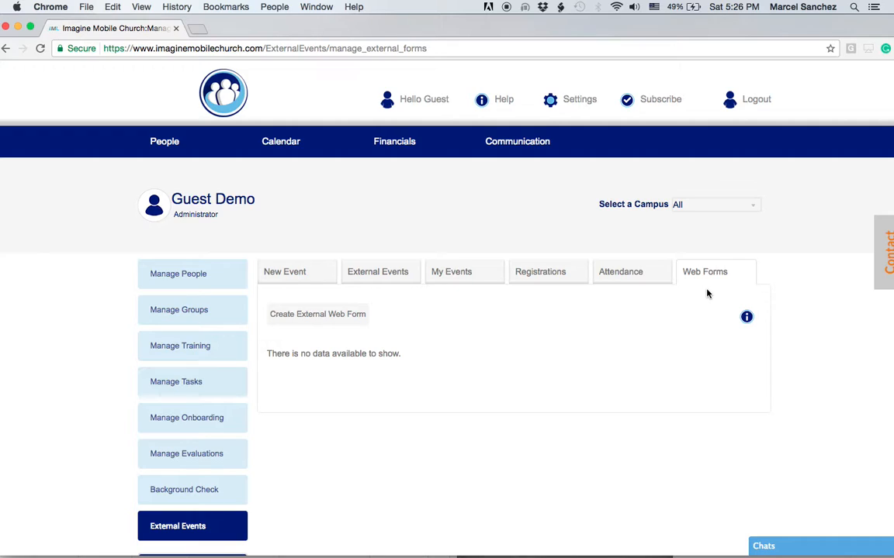
- Return to a blank New Event form, ready to enter the Event Name
click(286, 273)
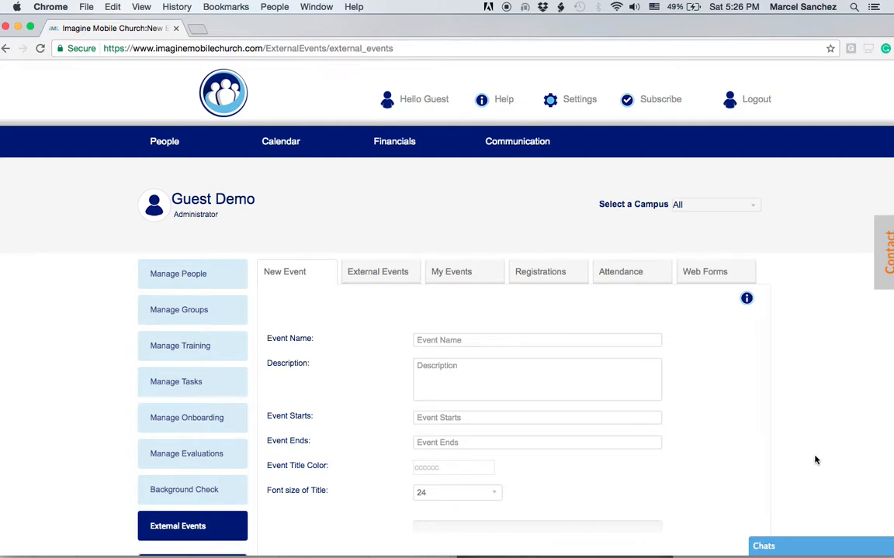
scroll(815, 460, down, 4)
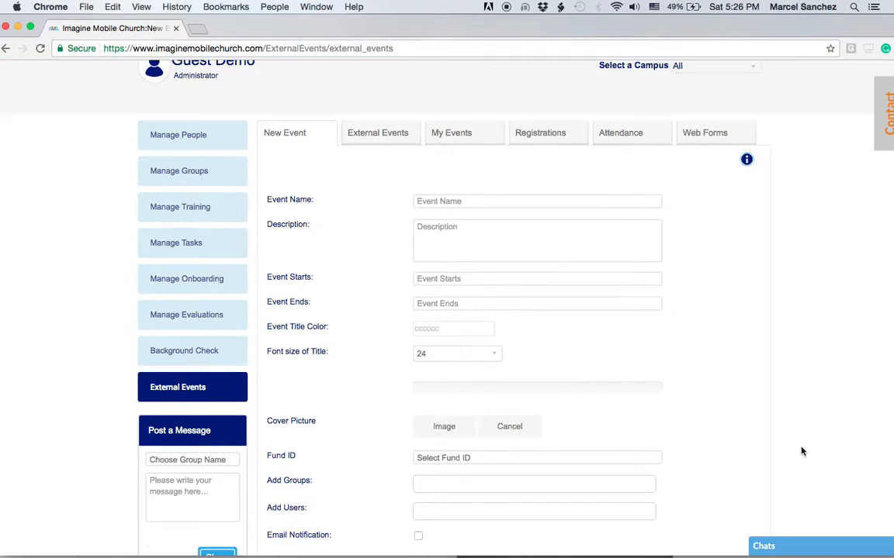
scroll(802, 452, down, 2)
click(455, 125)
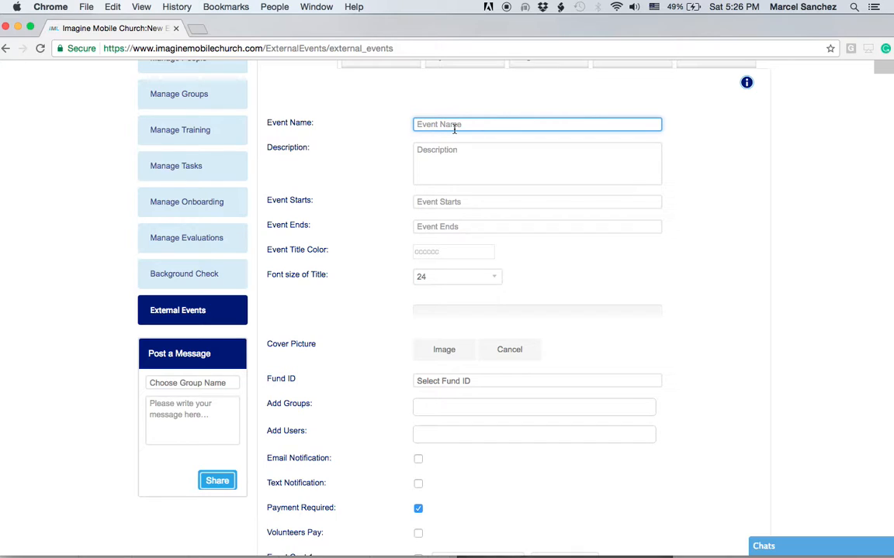
- Name the event 'Group Volunteer Training Day' and describe it as a full day of volunteer safety training
text(Group Volunteer Training Dayt)
click(464, 152)
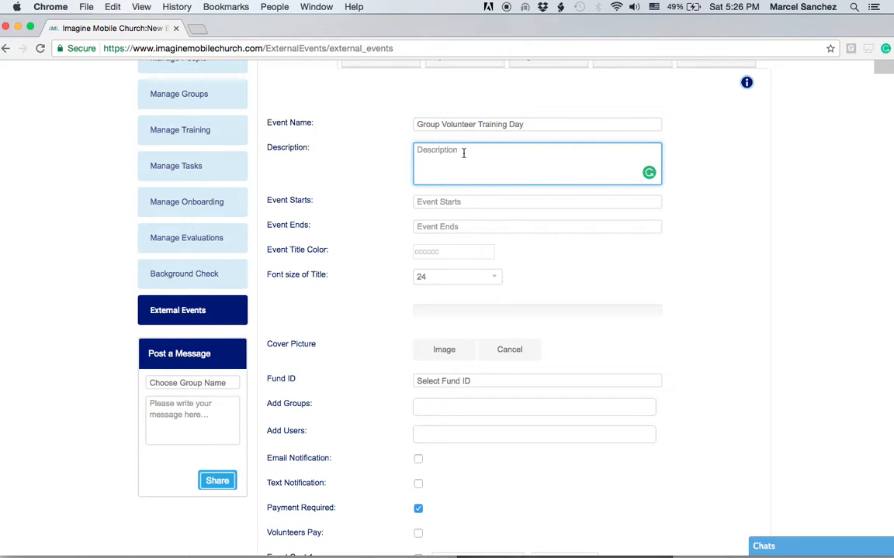
text(A full day dedicated to training our volunte)
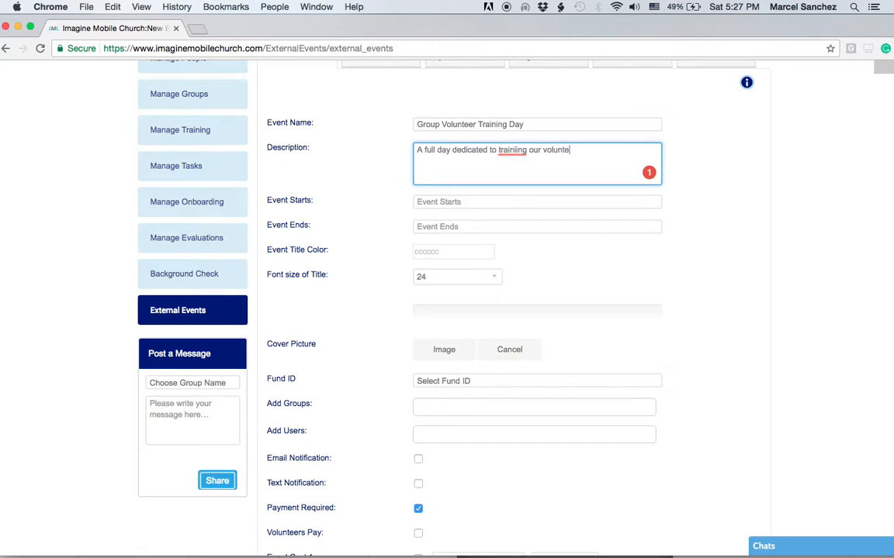
text(ers in the areas of safety.)
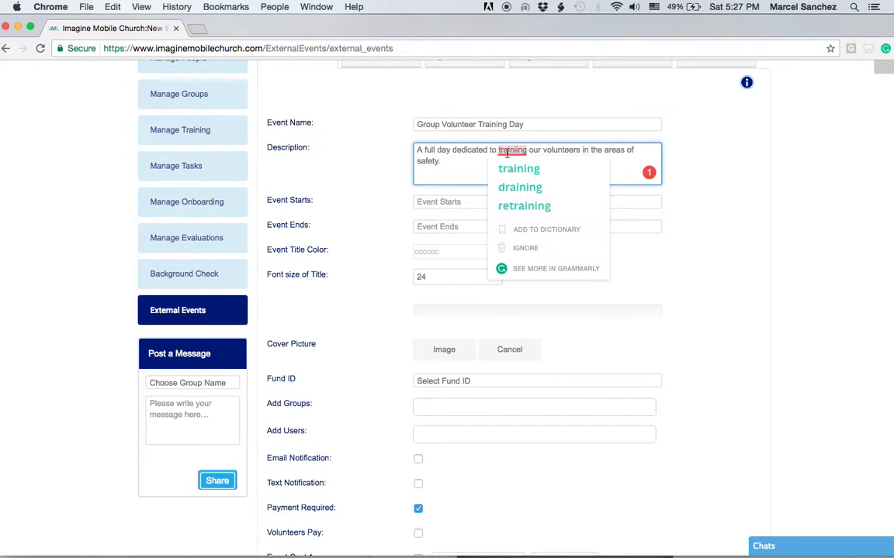
click(513, 168)
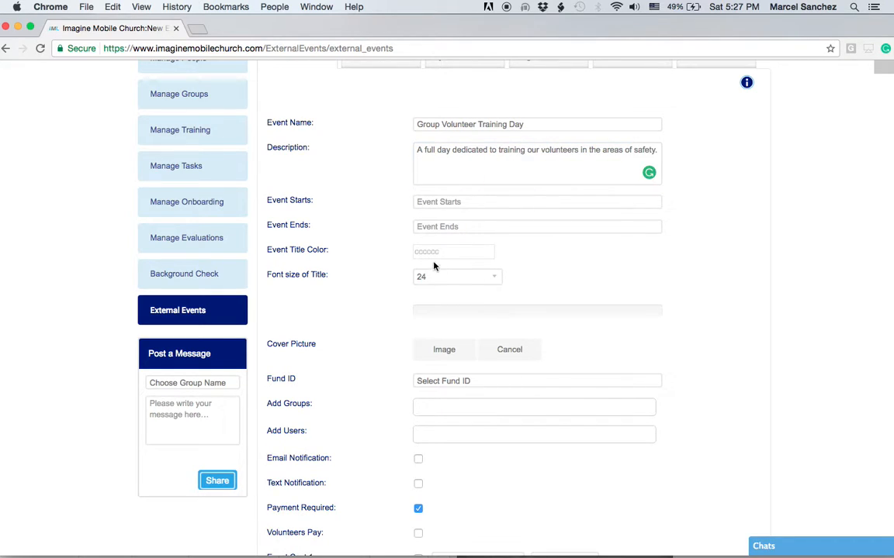
- Set the event to start May 29, 2017 at 05:30 PM and end at 07:00 PM
click(435, 202)
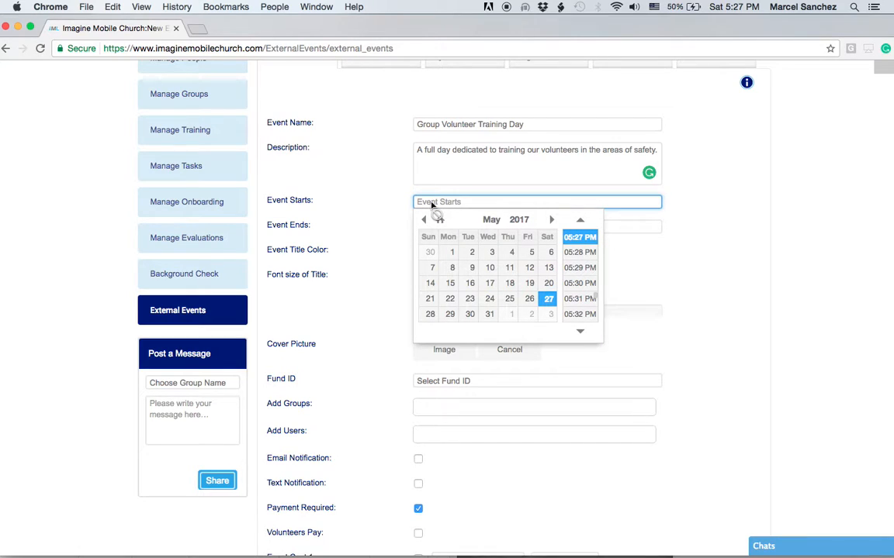
click(450, 316)
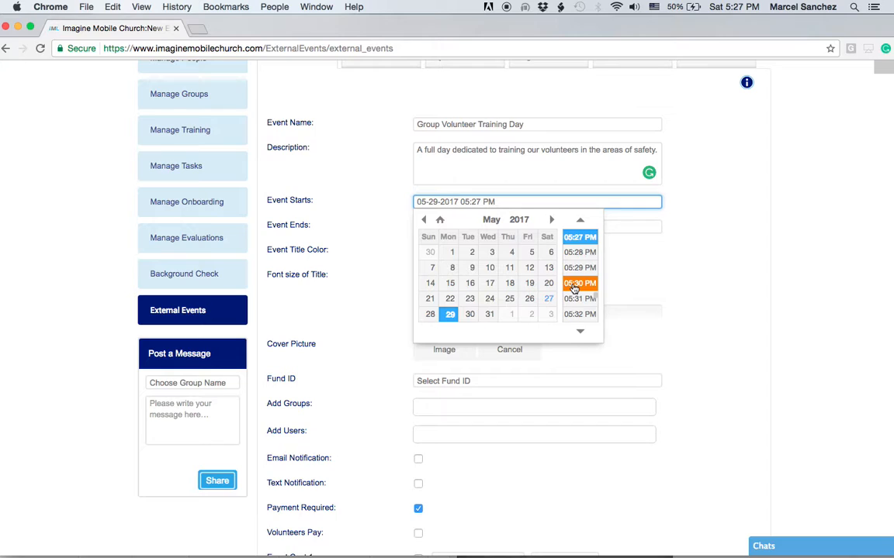
click(574, 287)
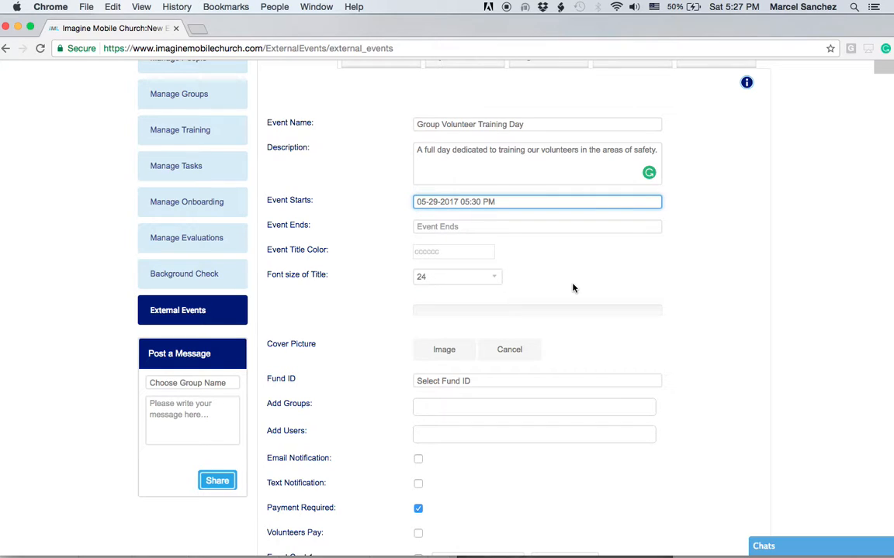
click(426, 229)
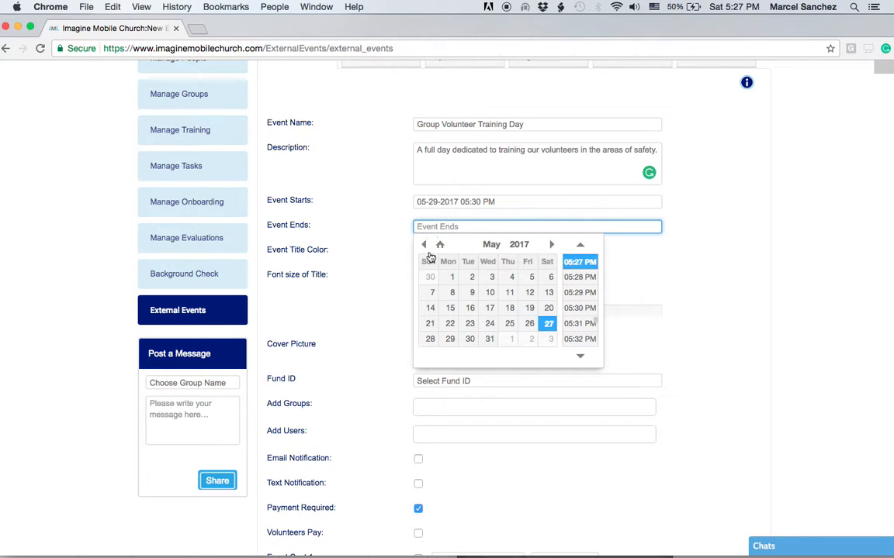
click(450, 339)
scroll(576, 327, down, 5)
scroll(576, 326, down, 18)
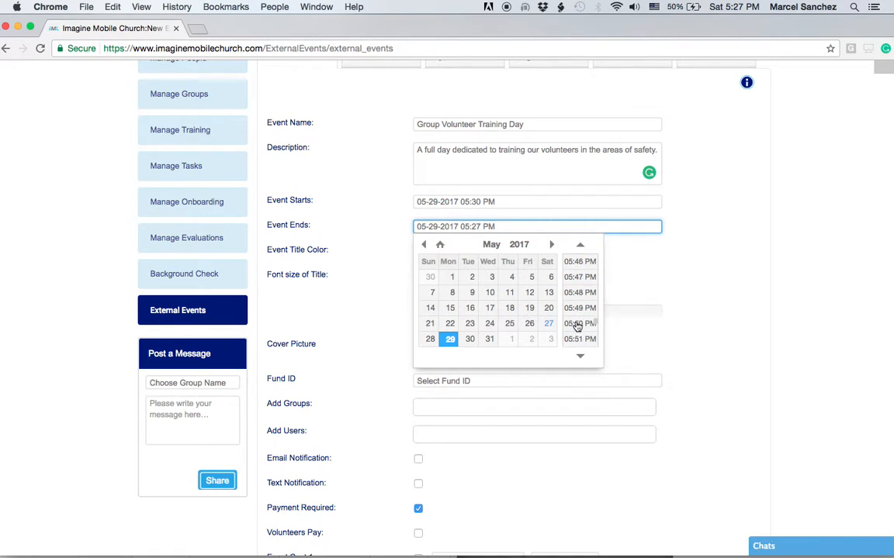
scroll(574, 324, down, 17)
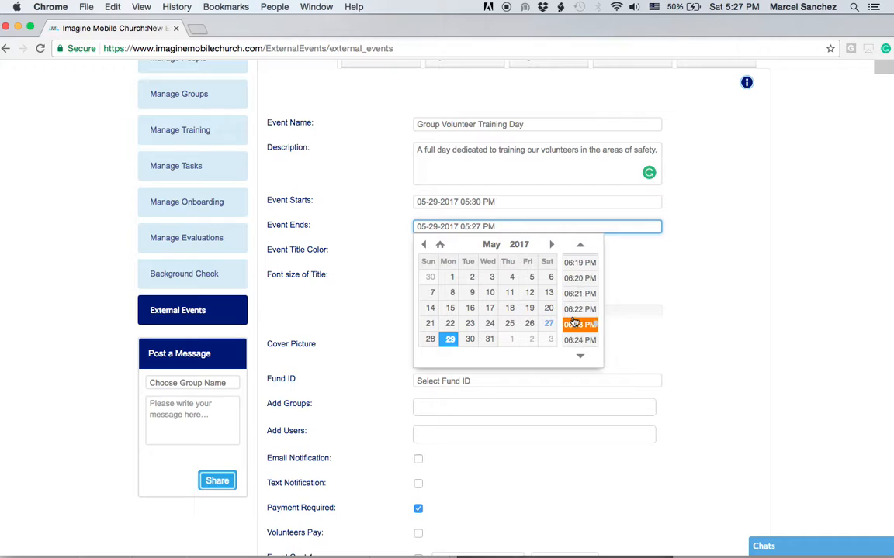
scroll(569, 314, down, 11)
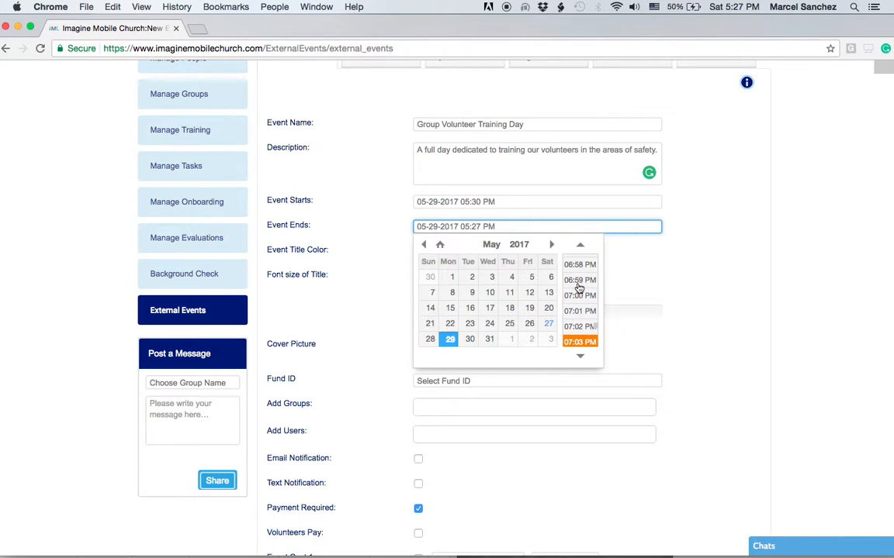
click(579, 291)
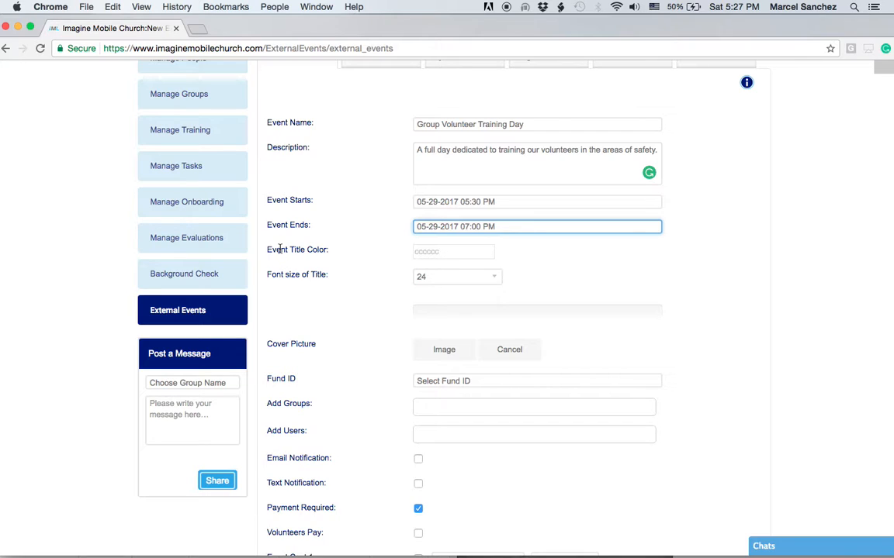
- Set the event title colour to teal 27e5b9
click(451, 252)
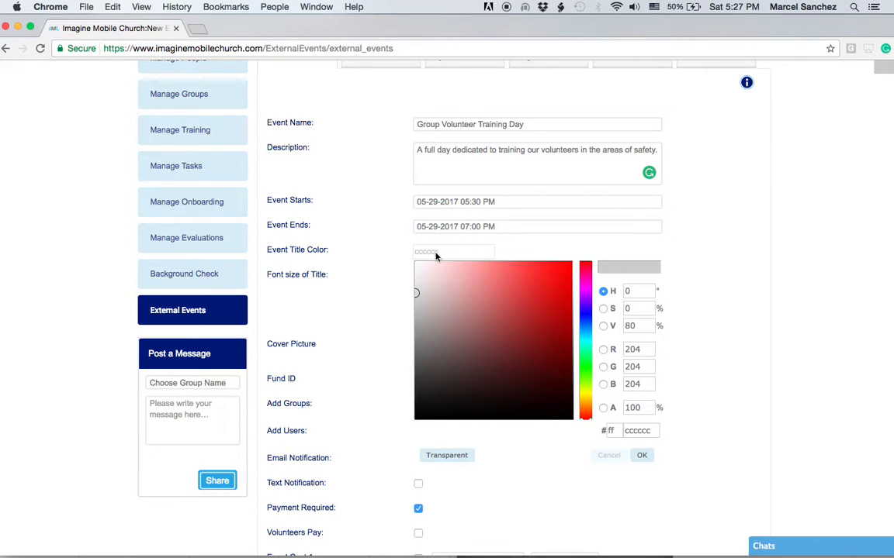
mouse_move(426, 291)
mouse_down()
mouse_move(501, 376)
mouse_move(542, 379)
mouse_move(555, 282)
mouse_move(530, 290)
mouse_move(517, 358)
mouse_up()
click(588, 346)
click(546, 277)
click(530, 249)
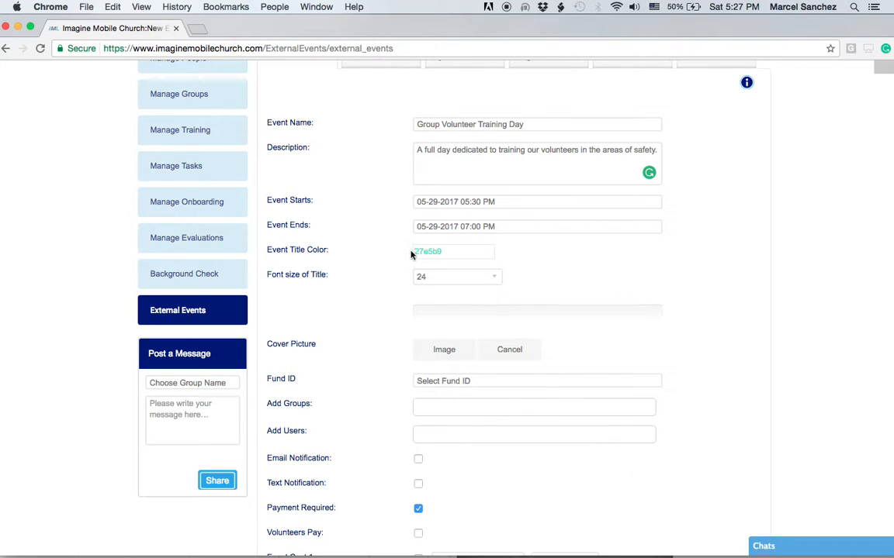
- Set the title font size to 48
click(479, 279)
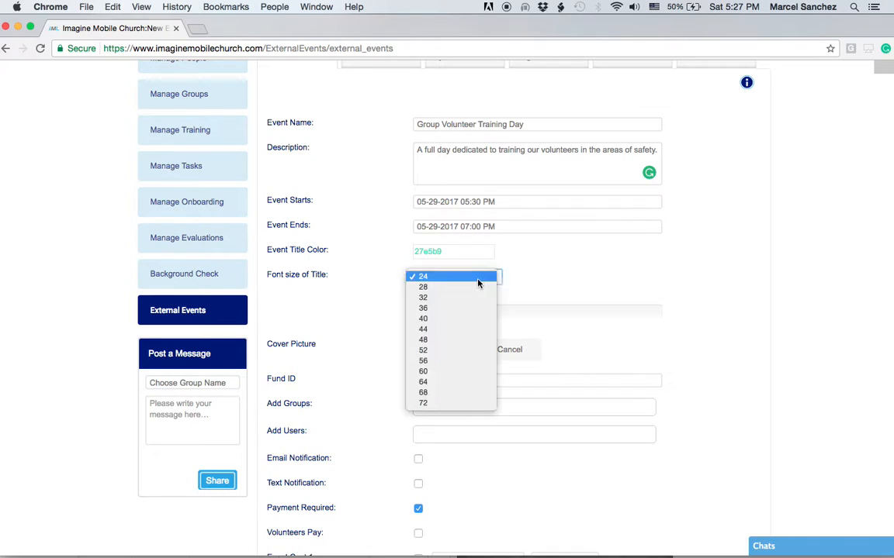
click(472, 342)
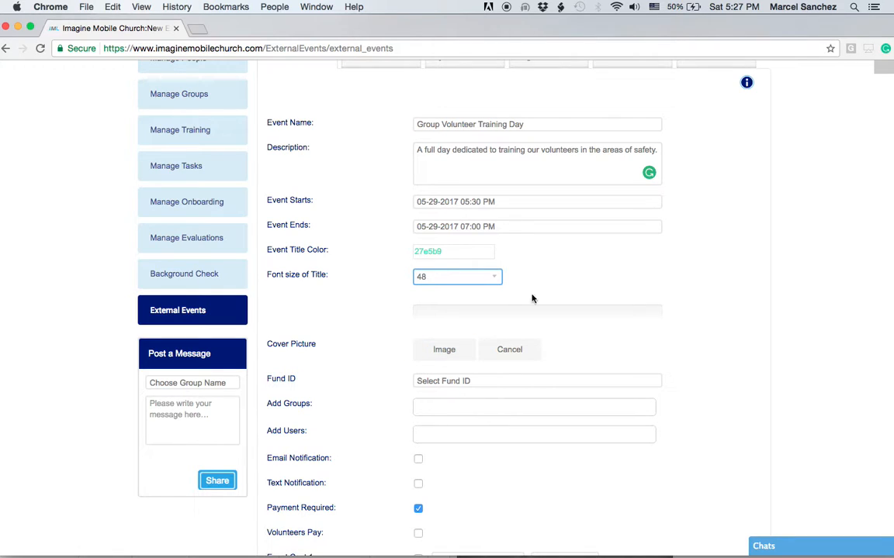
scroll(618, 270, down, 3)
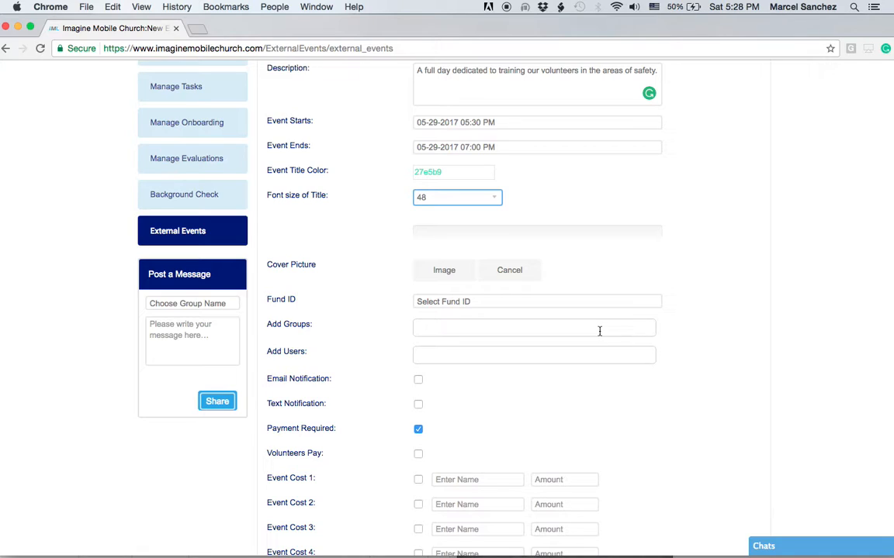
- Choose Community Development as the event's Fund ID
click(467, 302)
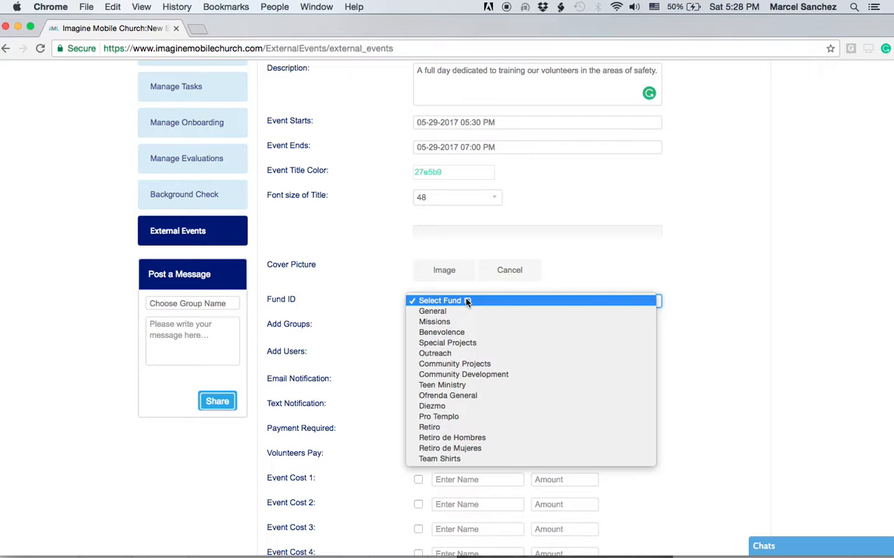
click(467, 373)
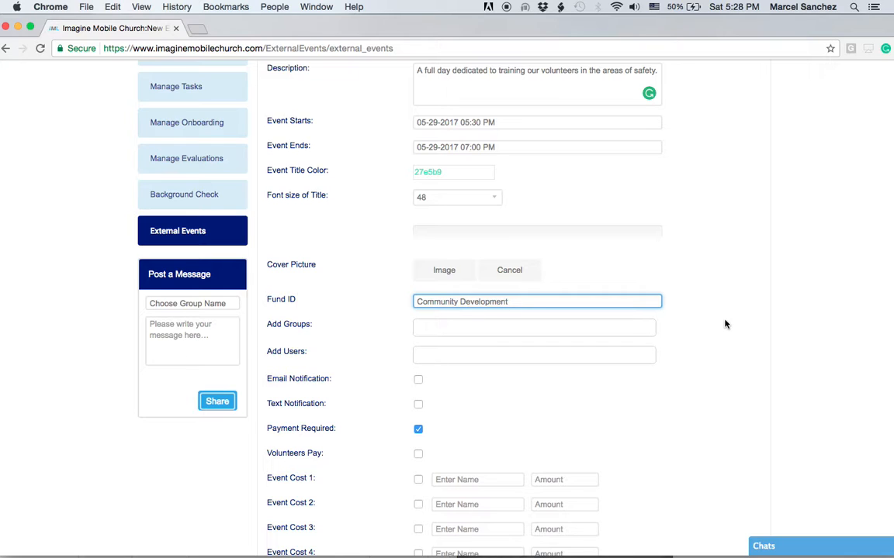
scroll(723, 324, down, 3)
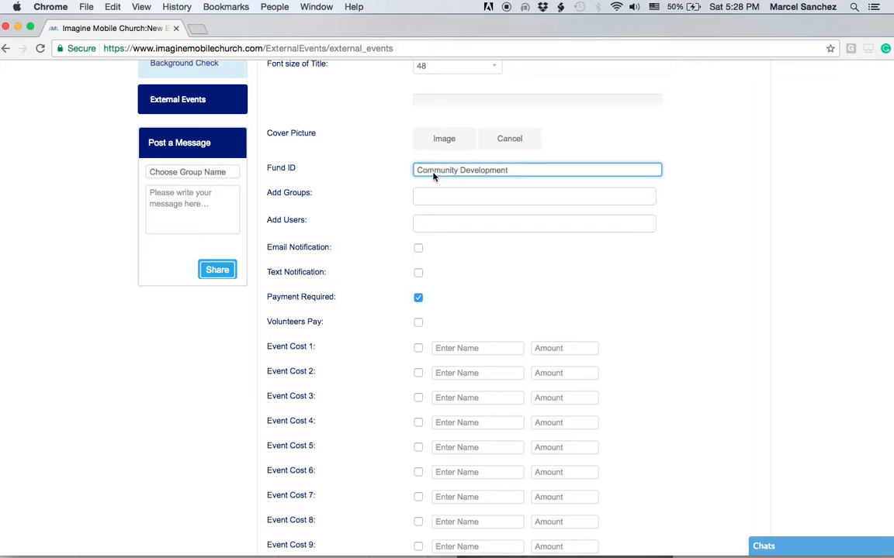
- Invite the Outreach Ministry and Marriage Matters groups to the event
click(449, 198)
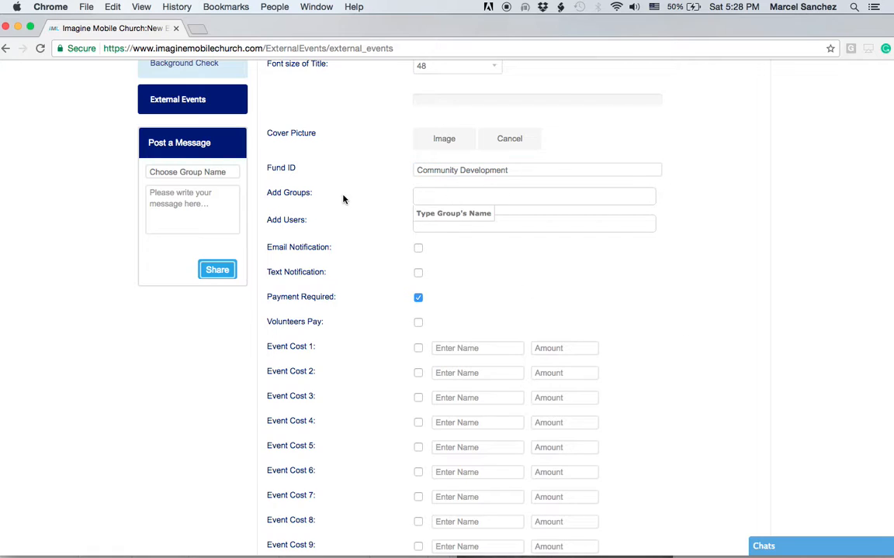
text(m)
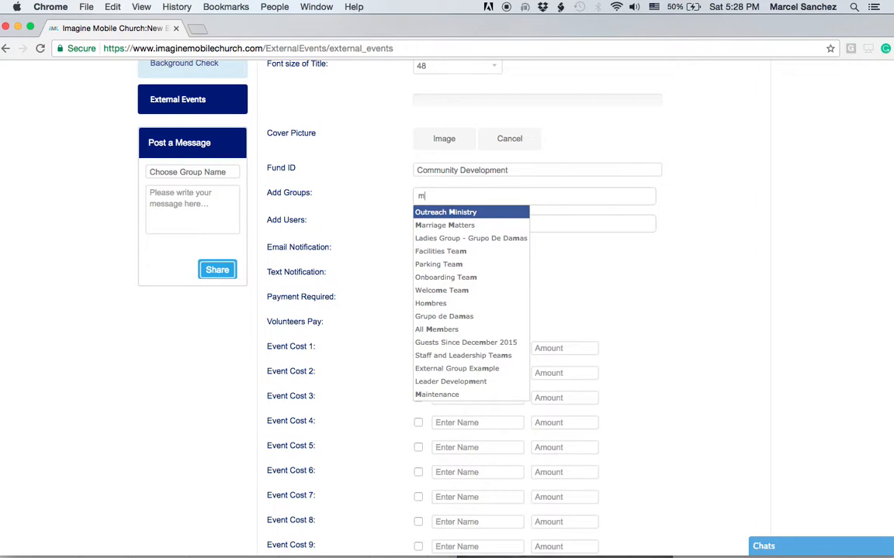
key(Return)
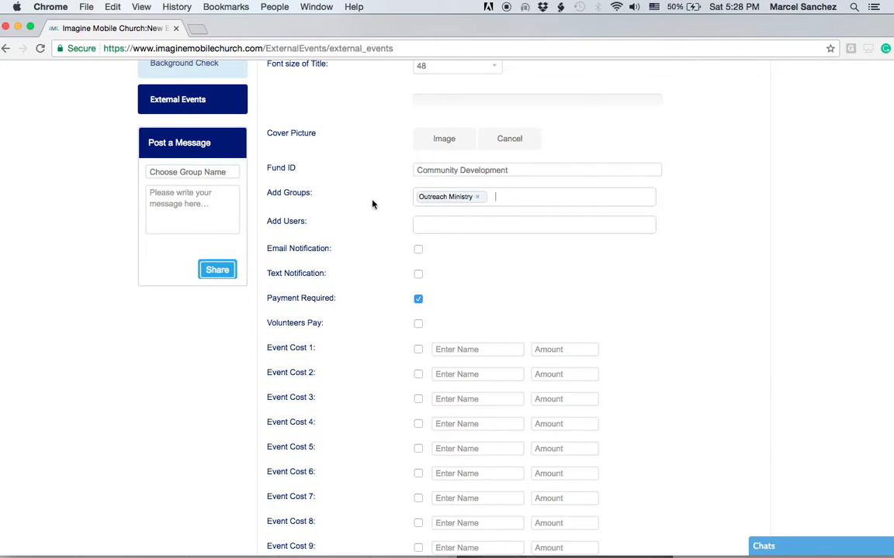
text(m)
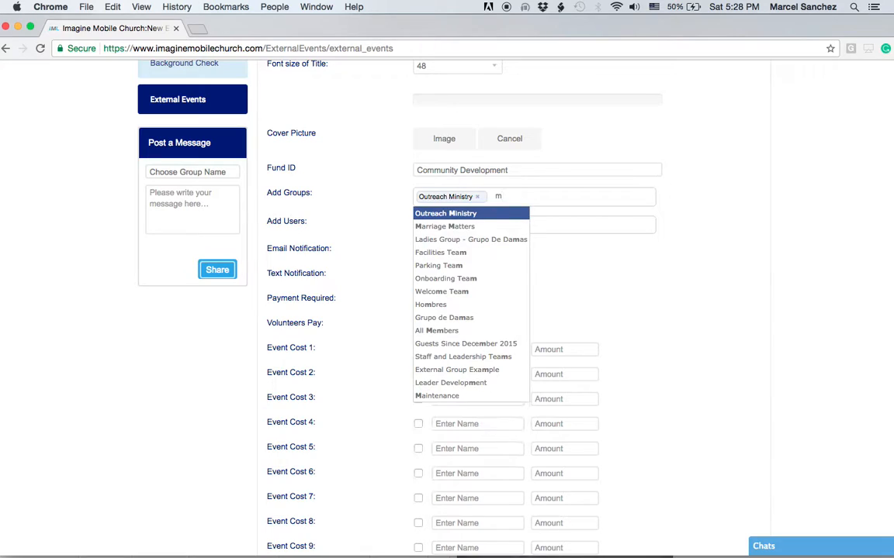
key(Down)
key(Return)
- Add two individual users to the event from the suggestions
click(434, 226)
text(s)
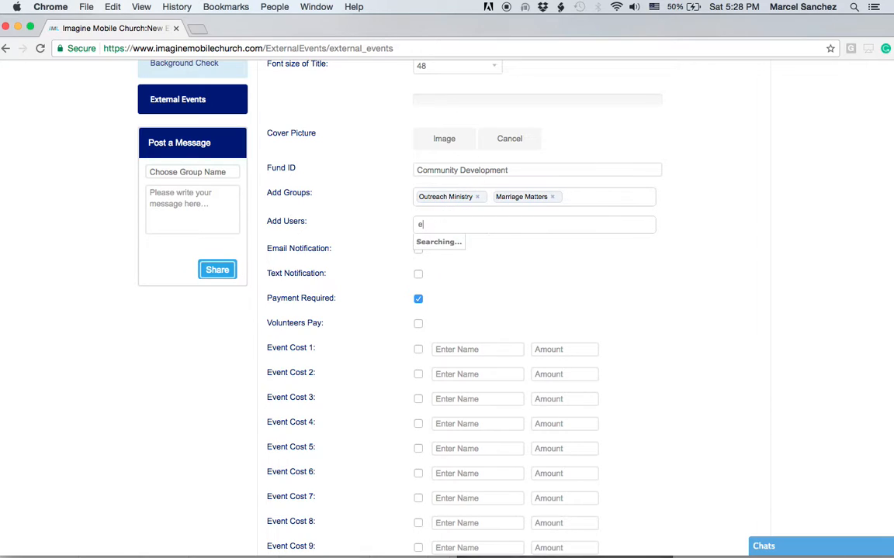
key(Down)
key(Return)
text(d)
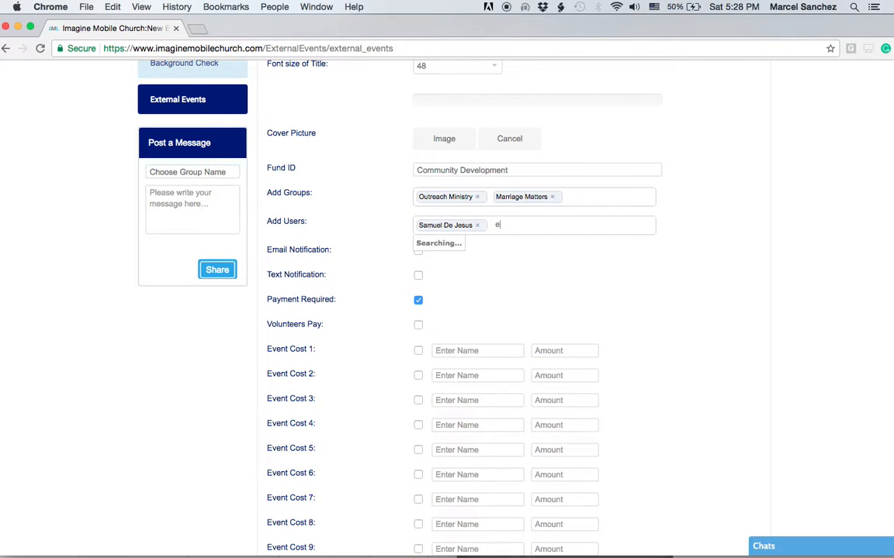
key(Down)
key(Down)
key(Return)
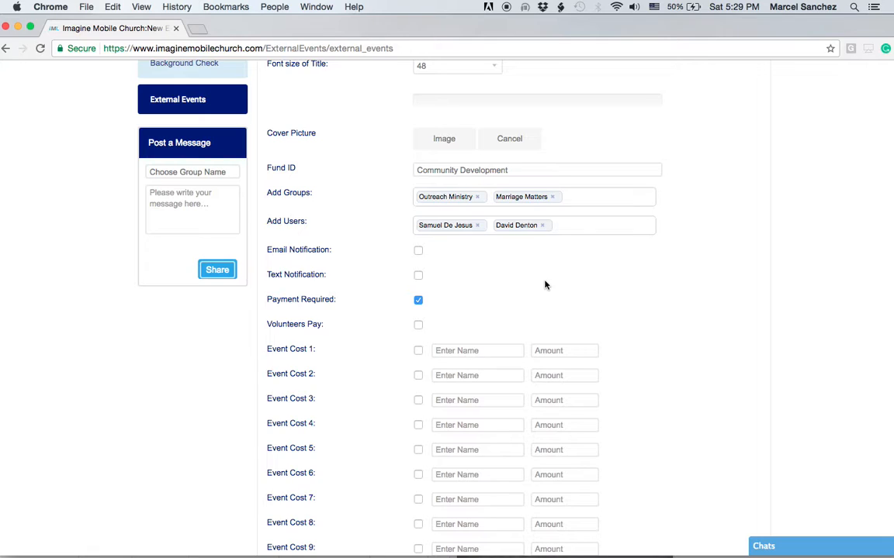
- Toggle the email notification option, leaving text notifications off
click(417, 252)
click(418, 276)
click(419, 280)
- Turn on Volunteers Pay and add a Gold cost tier at 100.00
scroll(659, 322, down, 5)
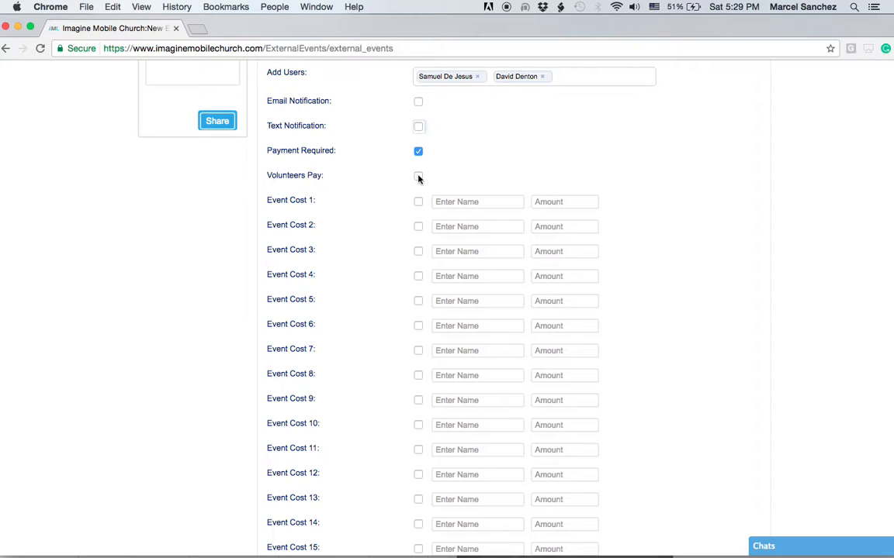
click(417, 178)
click(418, 202)
click(456, 201)
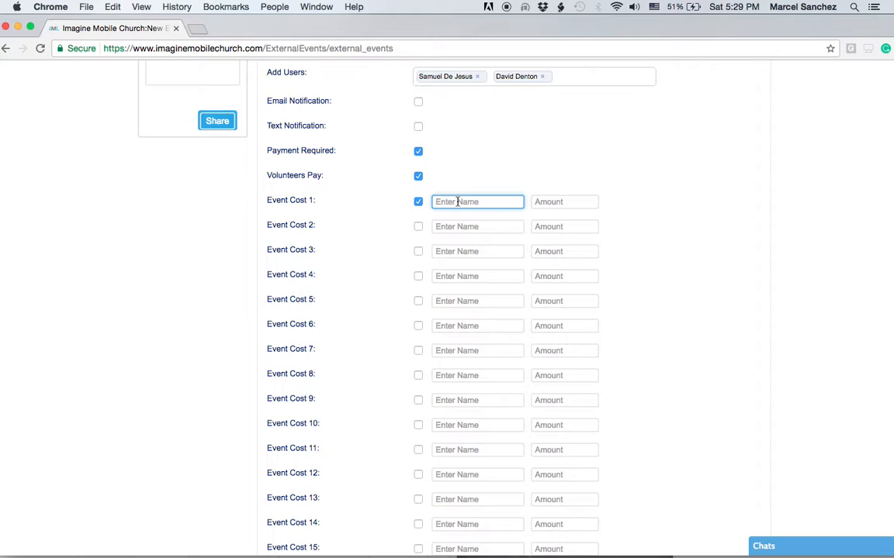
text(Gold)
click(567, 202)
text(100.00)
- Add a second cost tier, Silver, priced at 50.00
click(418, 226)
click(446, 227)
text(Silve)
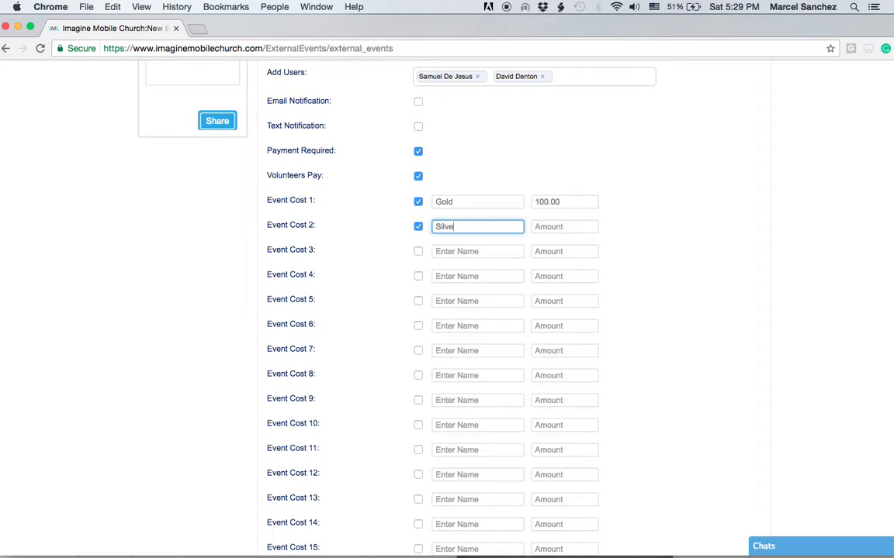
text(r)
click(539, 227)
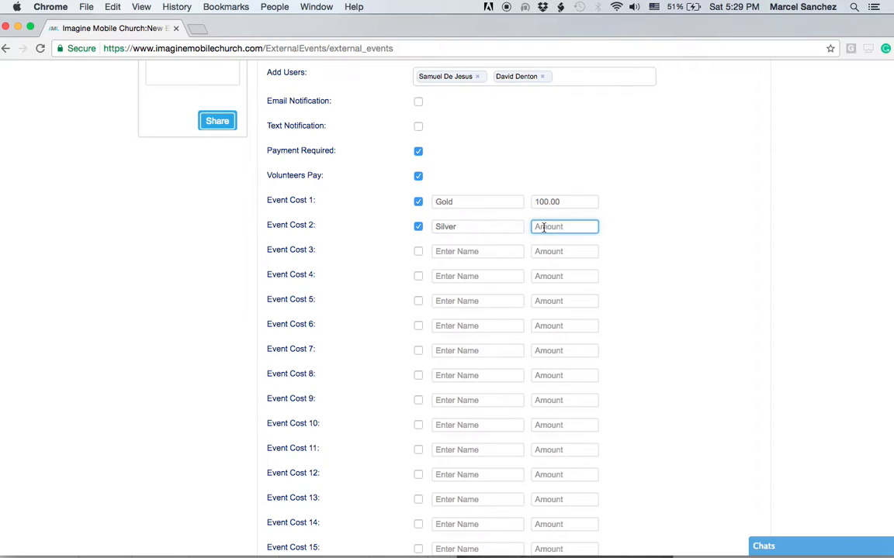
text(5)
key(BackSpace)
text(500)
key(BackSpace)
text(.00)
- Add a third cost tier, Bronze, priced at 25.00
click(418, 251)
text(B)
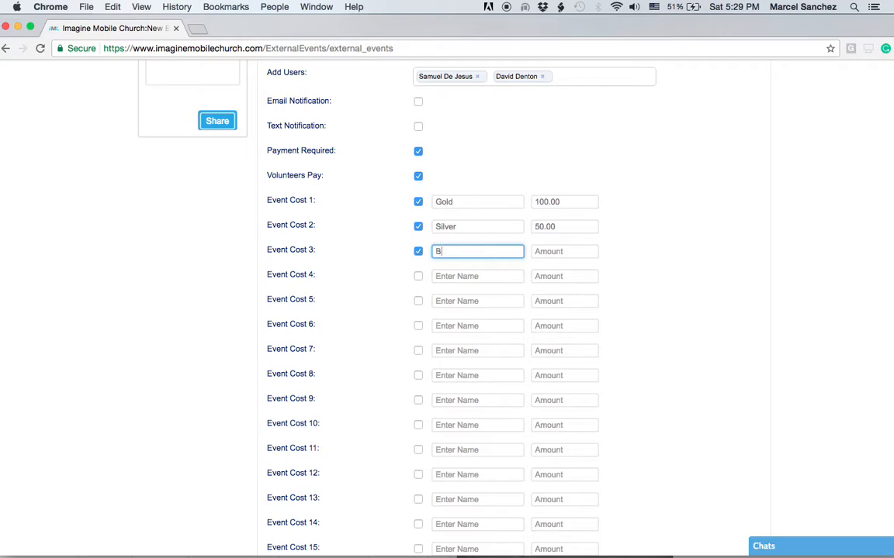
text(ronze)
click(561, 251)
text(25.00)
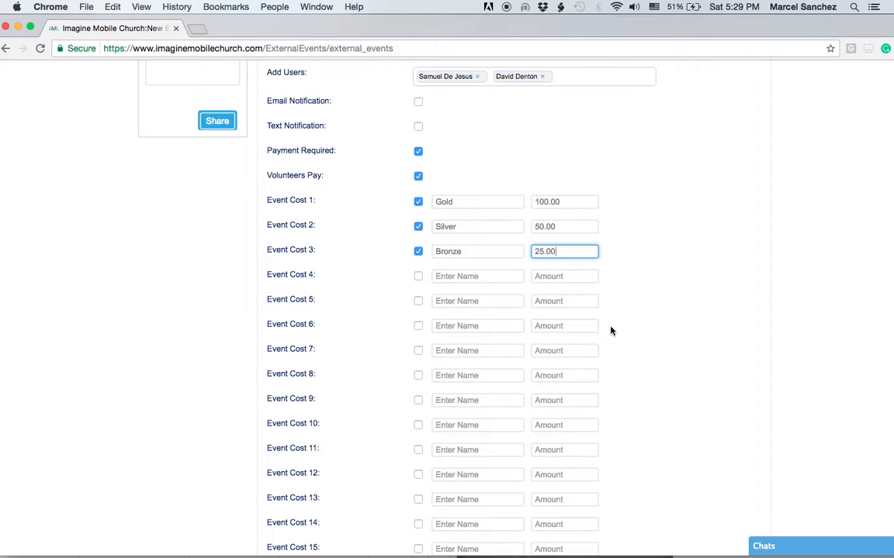
scroll(598, 326, down, 1)
- Enable Allow Recurring Payments for the event
scroll(386, 361, down, 3)
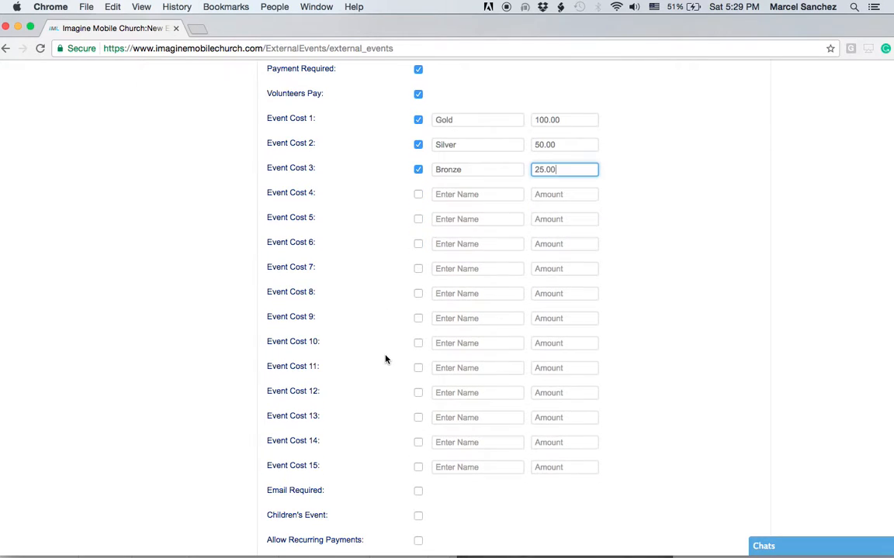
scroll(467, 304, down, 5)
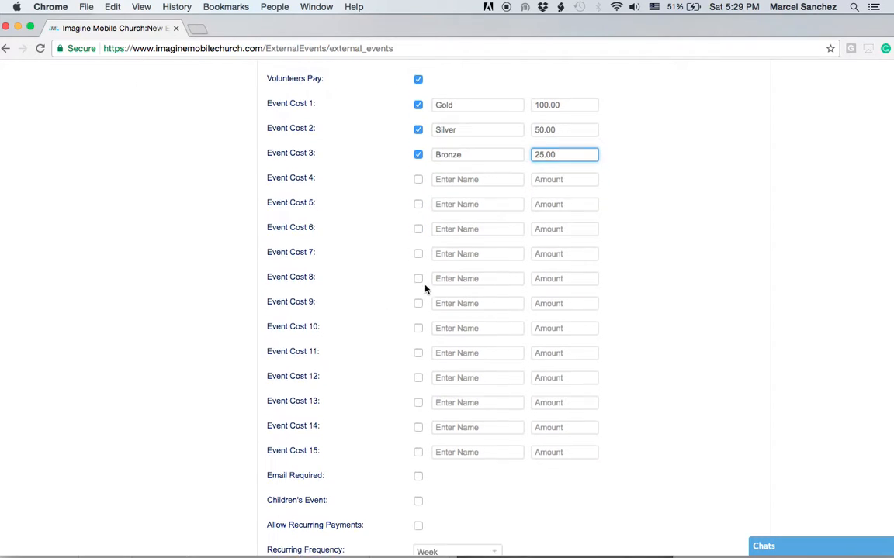
scroll(624, 359, down, 3)
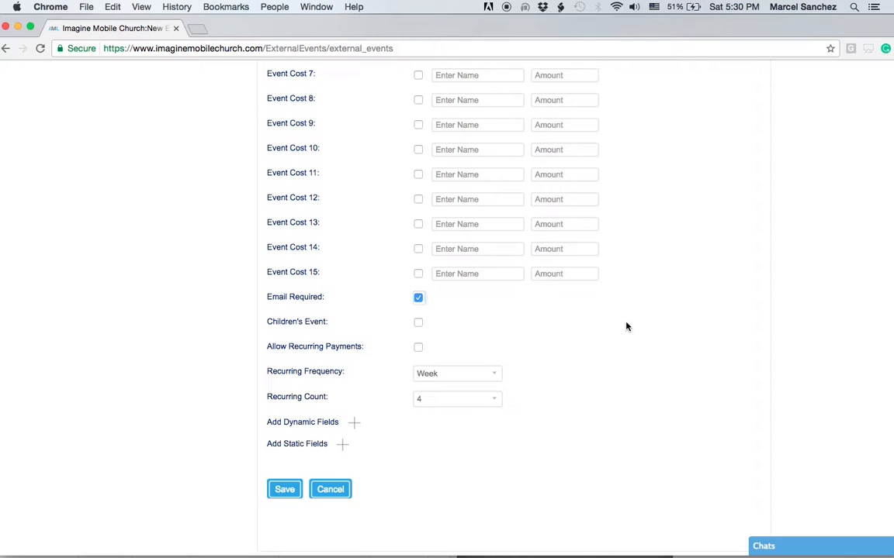
scroll(627, 326, up, 5)
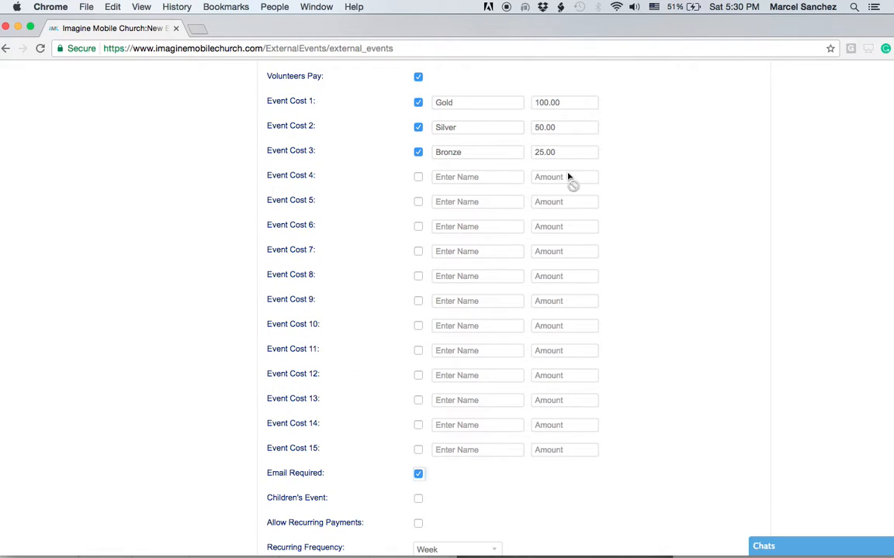
scroll(658, 393, down, 7)
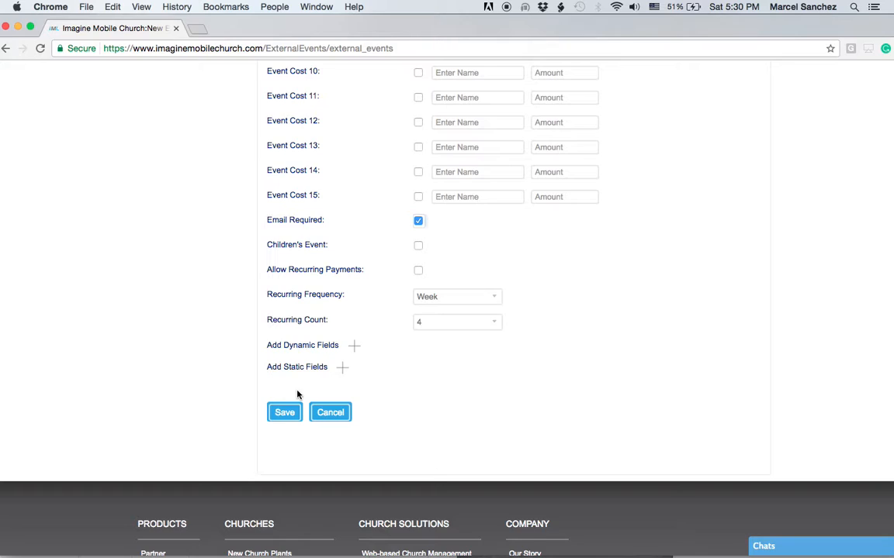
click(418, 270)
- Set the recurring frequency to Month and the recurring count to 12
scroll(564, 315, up, 8)
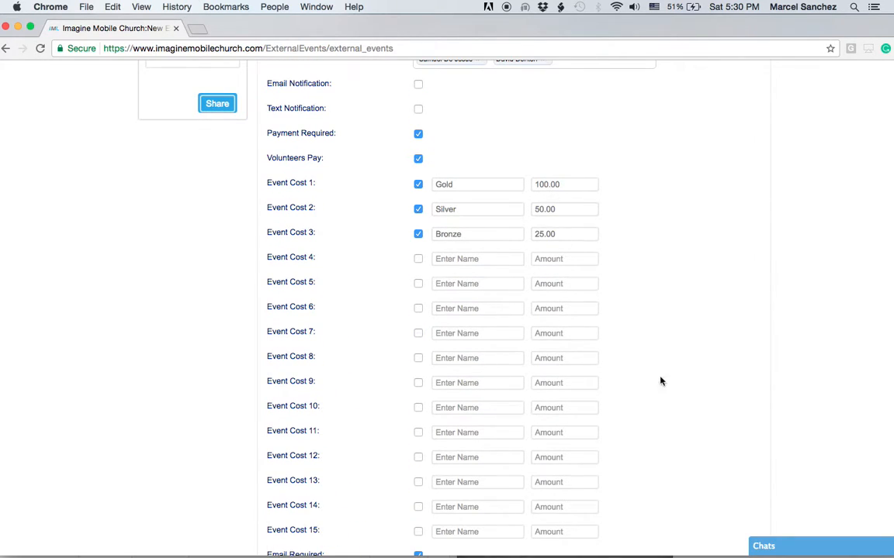
scroll(660, 380, down, 8)
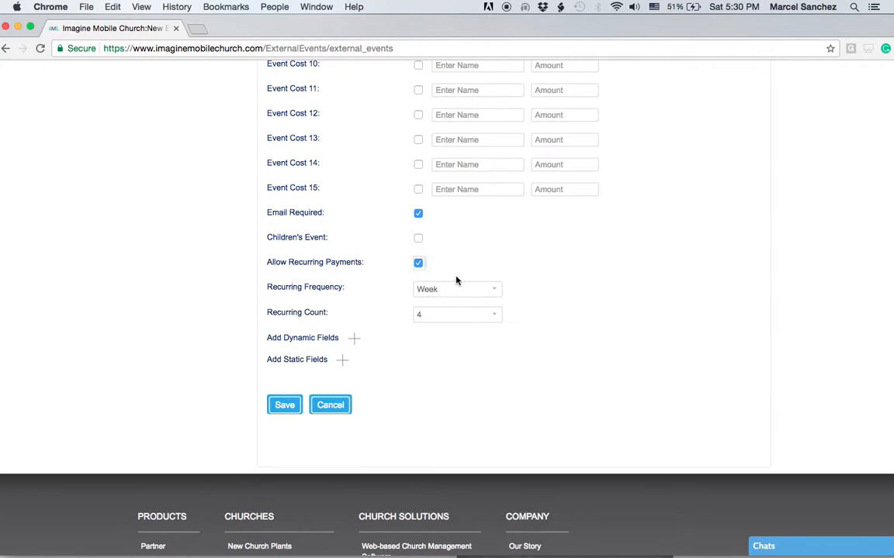
click(457, 285)
click(450, 299)
click(454, 315)
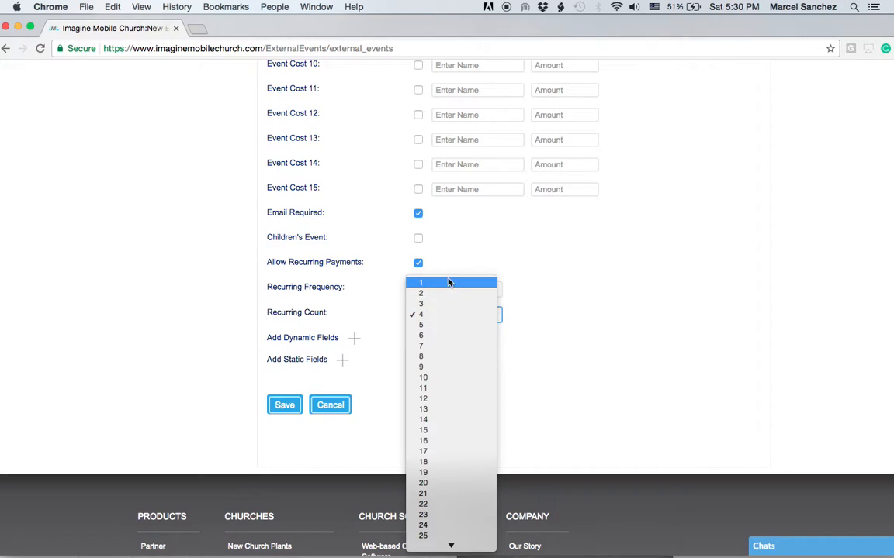
click(449, 282)
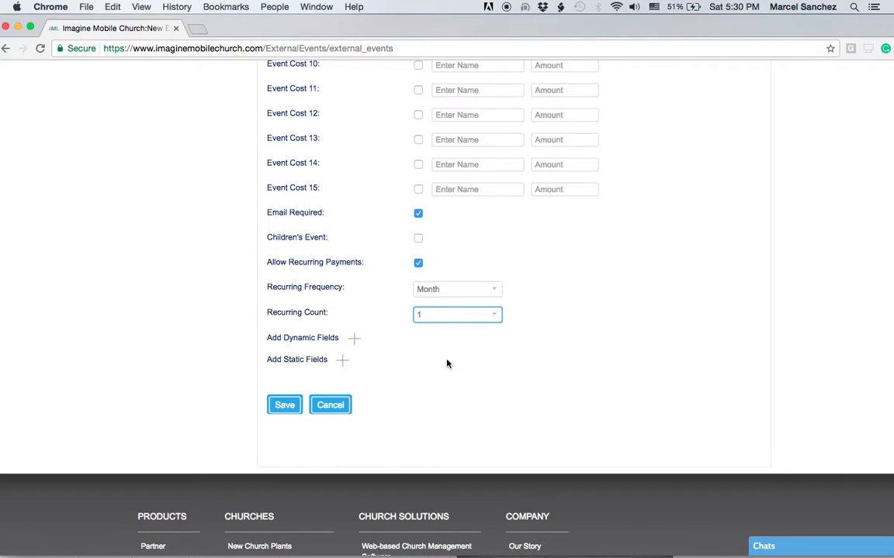
click(453, 315)
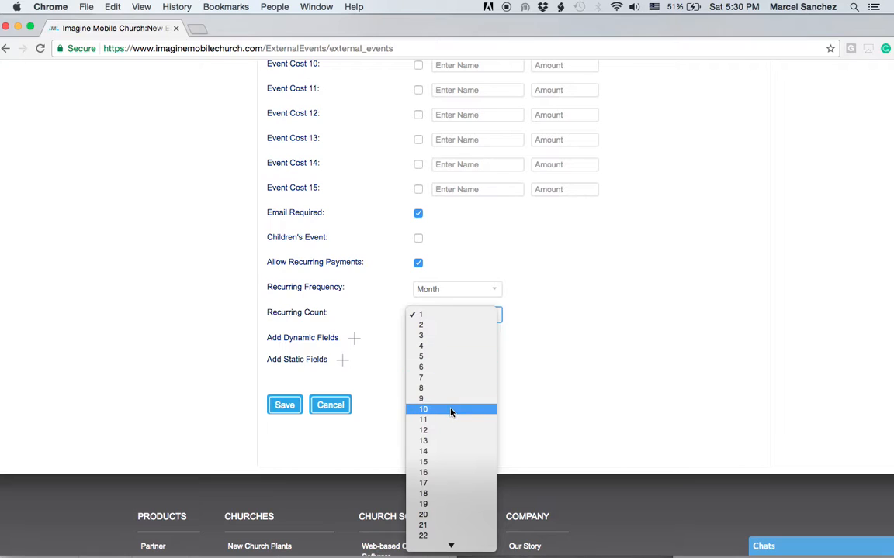
click(451, 430)
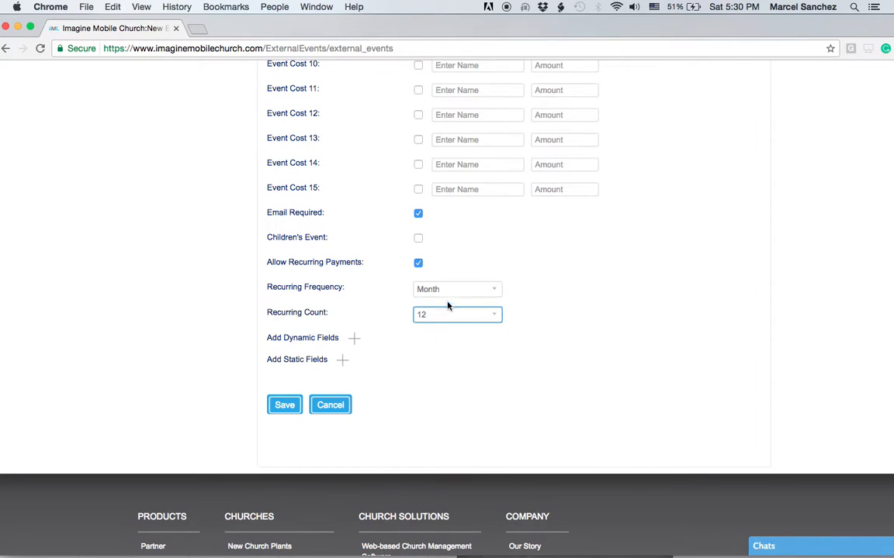
scroll(558, 324, up, 5)
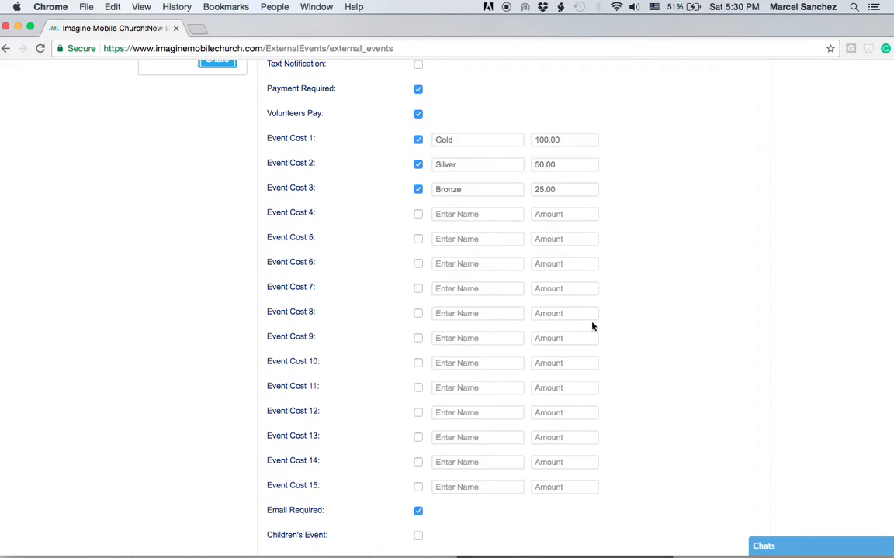
scroll(693, 469, down, 1)
scroll(691, 465, down, 5)
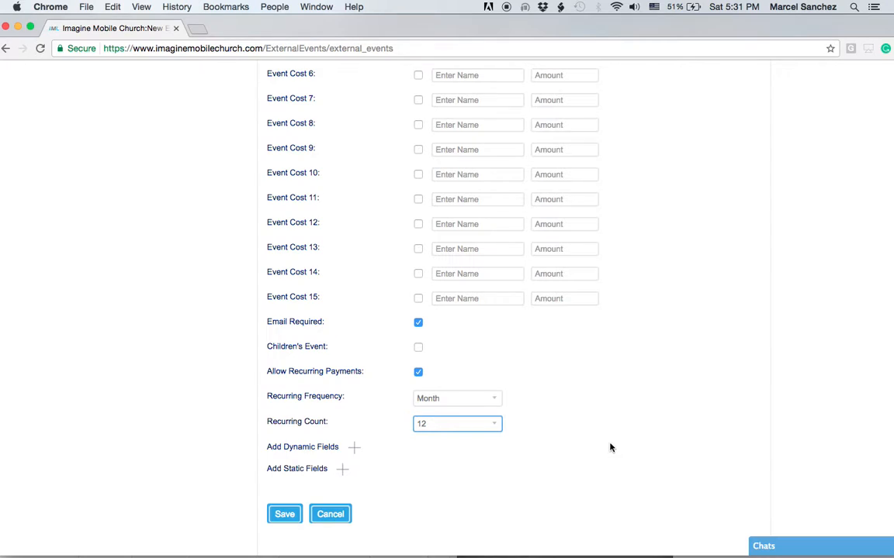
scroll(609, 448, down, 3)
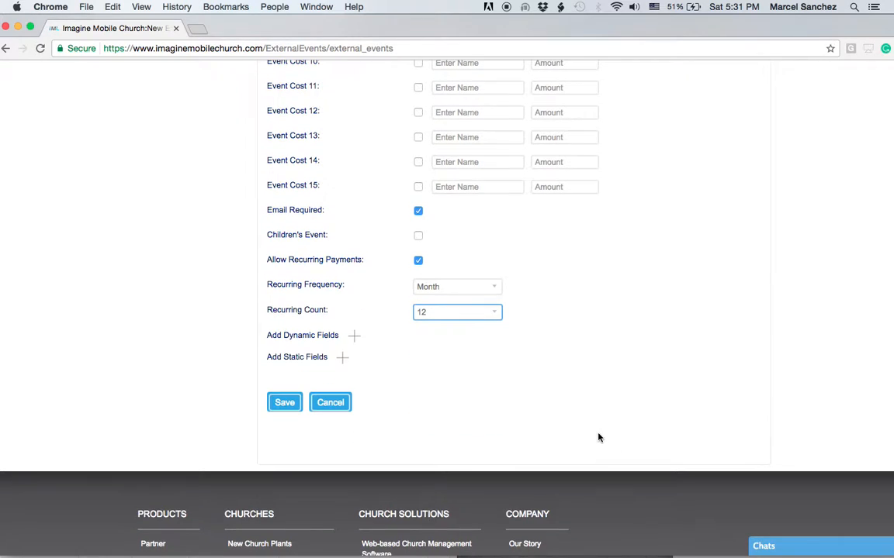
- Add dynamic and static field rows, with the dynamic field reading 'Register Before End of Day'
click(354, 338)
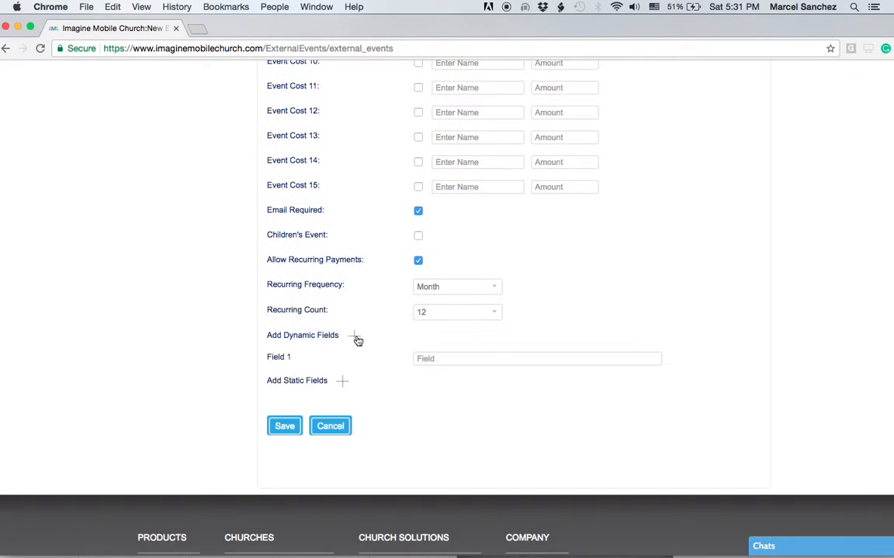
click(342, 383)
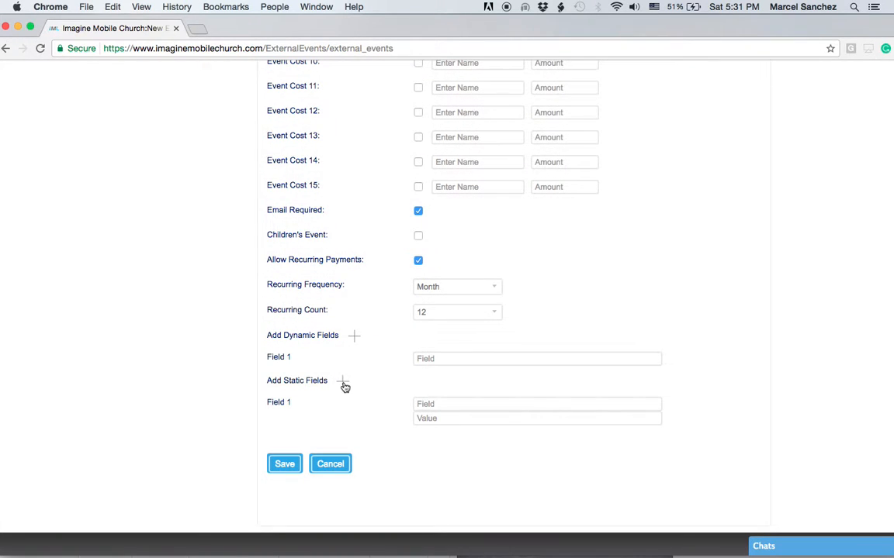
click(434, 359)
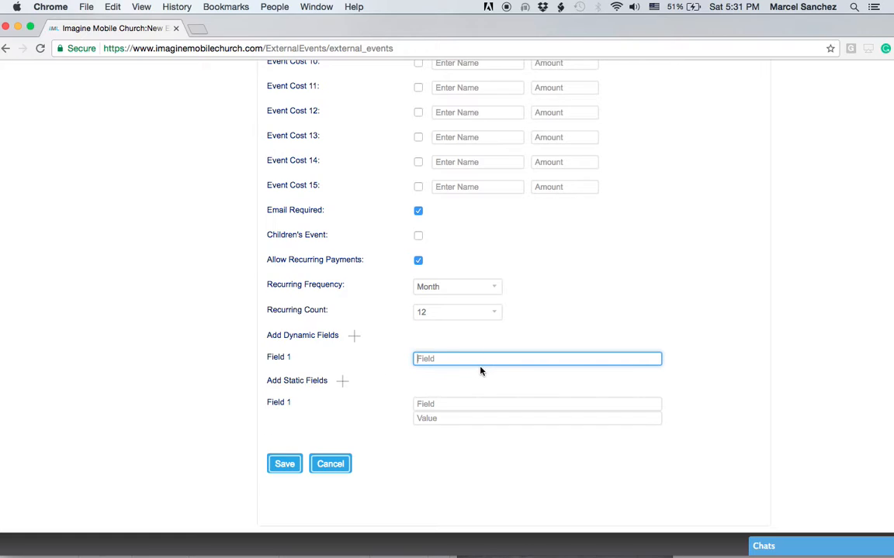
text(Register Before End of Day)
- Give the static field the label 'Are you a sponsor?' and value 'Yes or No'
click(447, 404)
scroll(476, 469, down, 4)
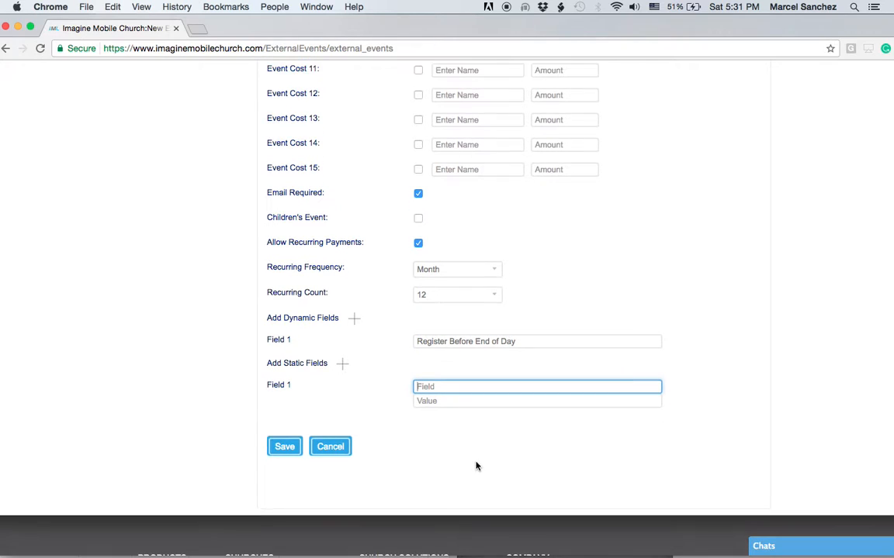
text(Are you a)
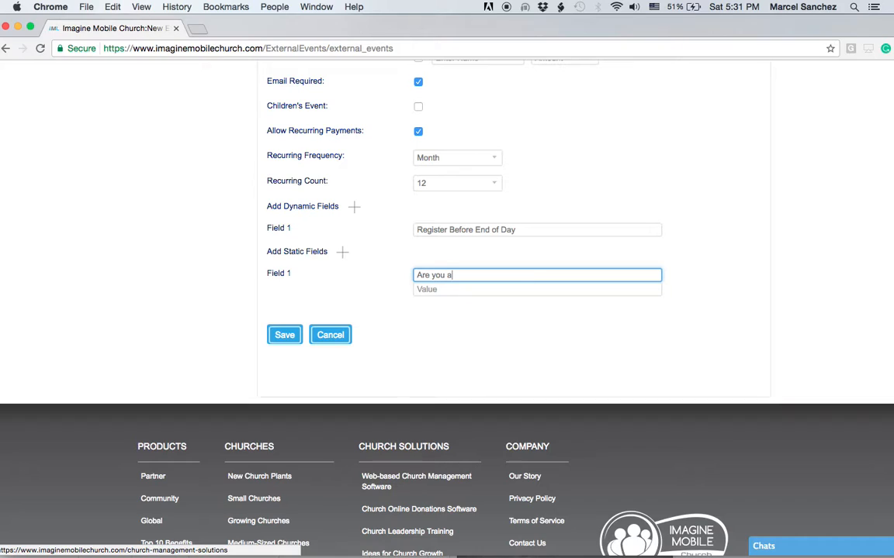
text( so)
text(ponso)
text(r?)
click(433, 291)
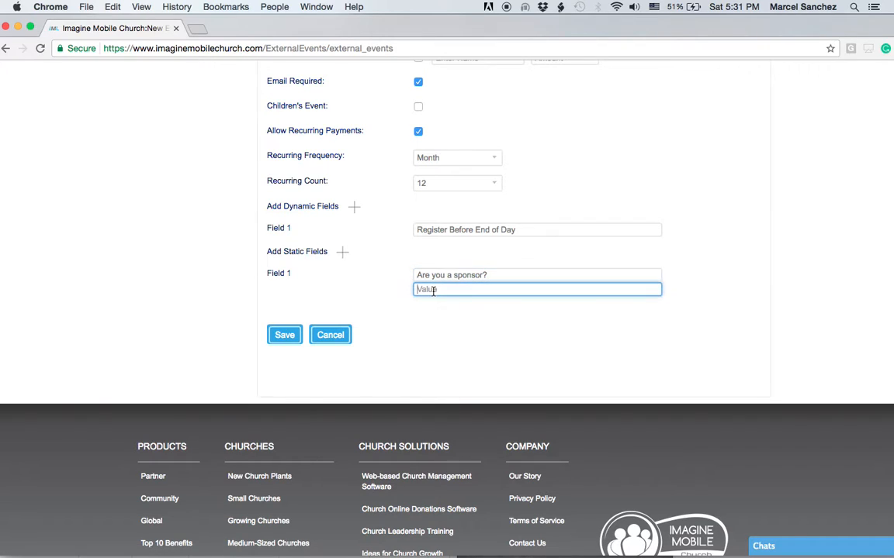
text(Yes or No)
- Save the Community Team Training event to the external events list
click(287, 336)
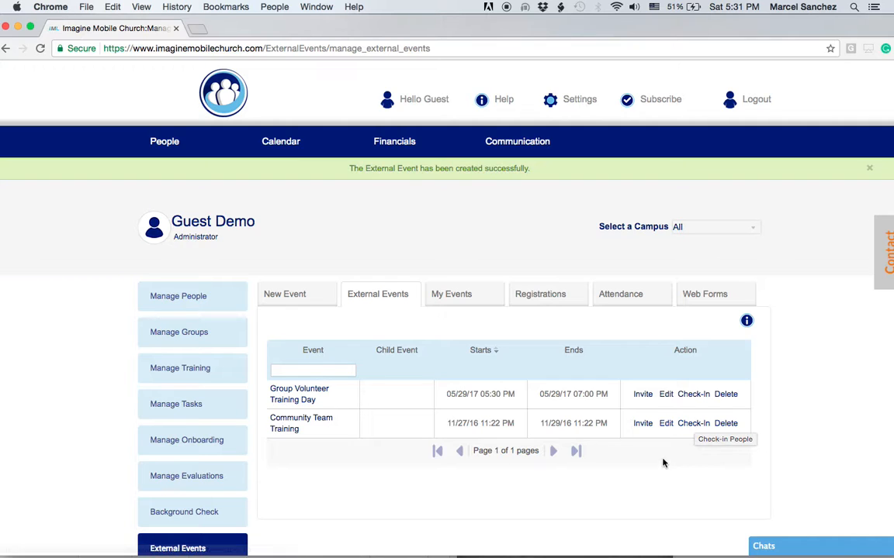
click(643, 424)
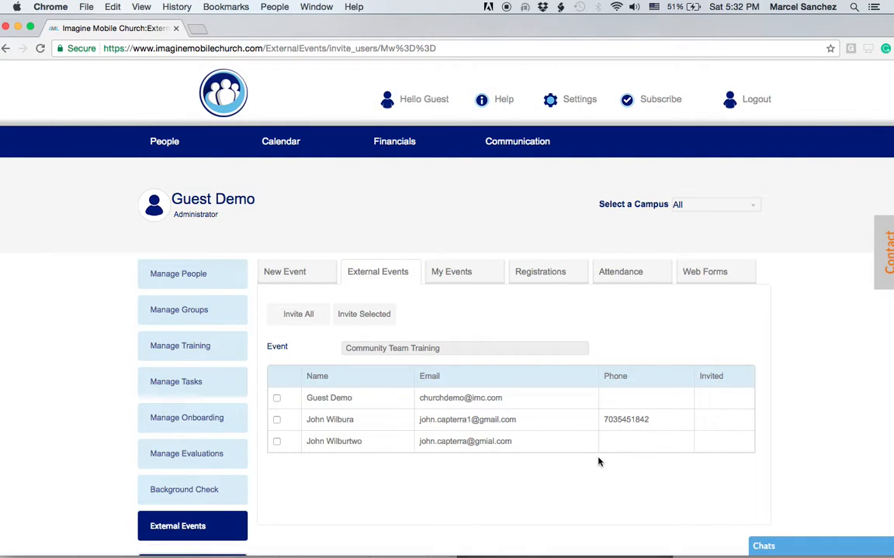
click(277, 399)
click(276, 420)
click(277, 442)
click(378, 273)
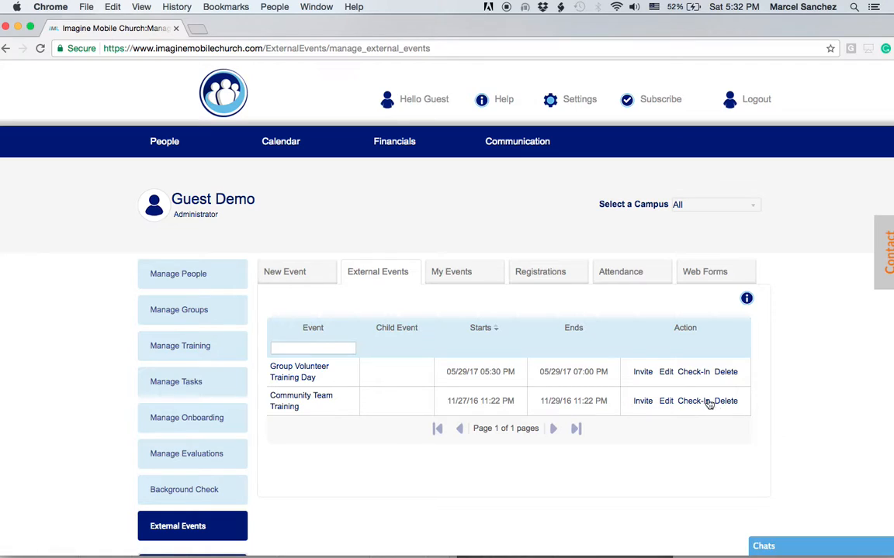
- Open Community Team Training's edit page and copy its Add Non-Existing User link
click(667, 402)
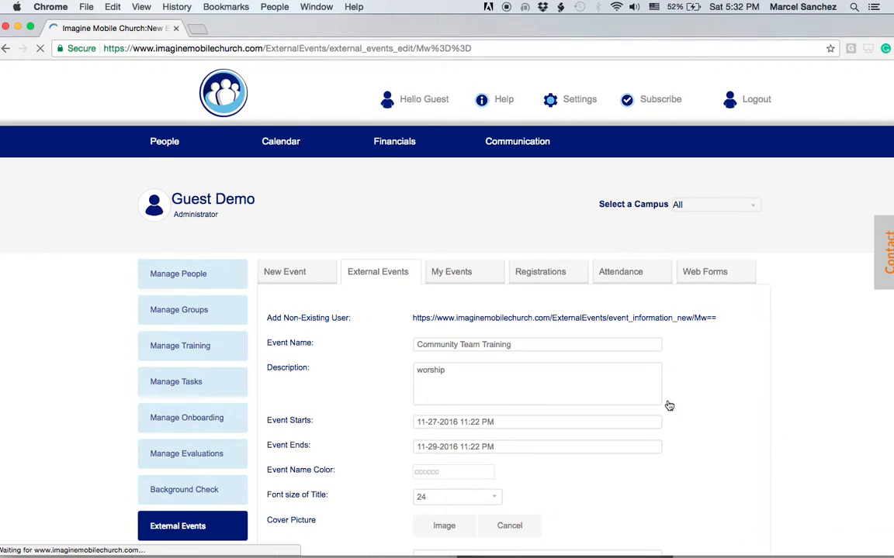
scroll(671, 434, down, 5)
scroll(671, 434, down, 2)
scroll(668, 439, up, 3)
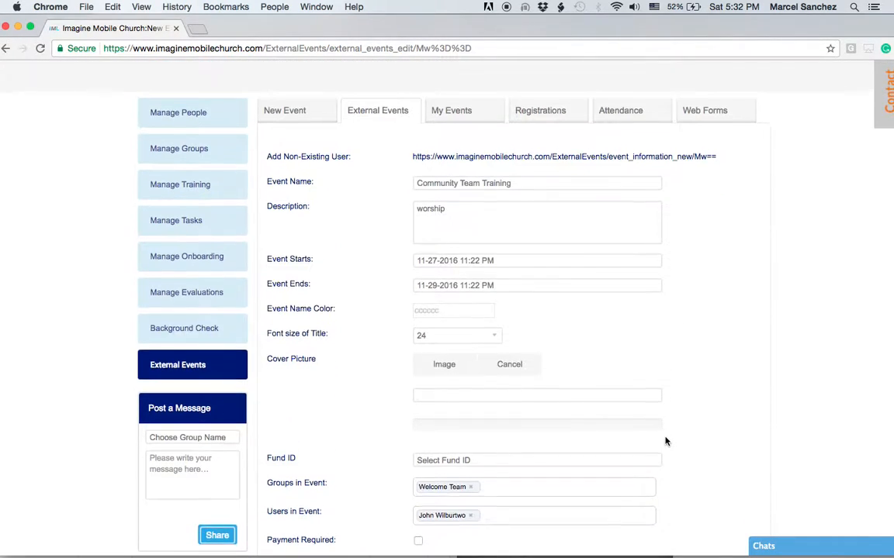
scroll(664, 442, up, 3)
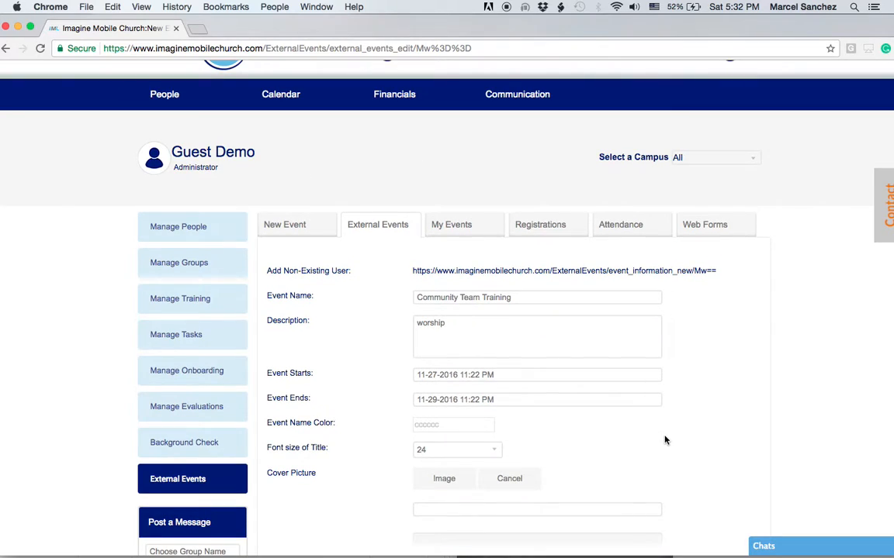
right_click(524, 271)
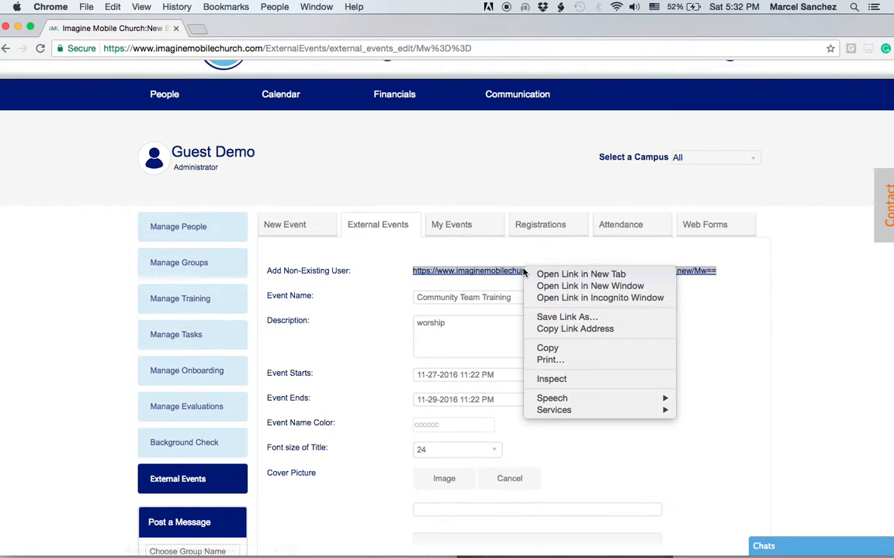
click(554, 349)
- Load the copied Community Team Training link in a new Chrome tab
click(198, 29)
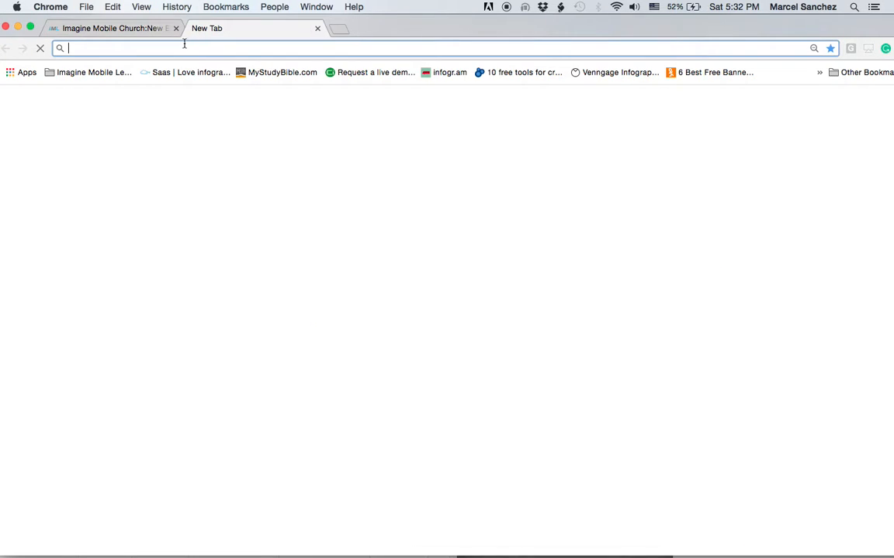
right_click(167, 48)
click(186, 77)
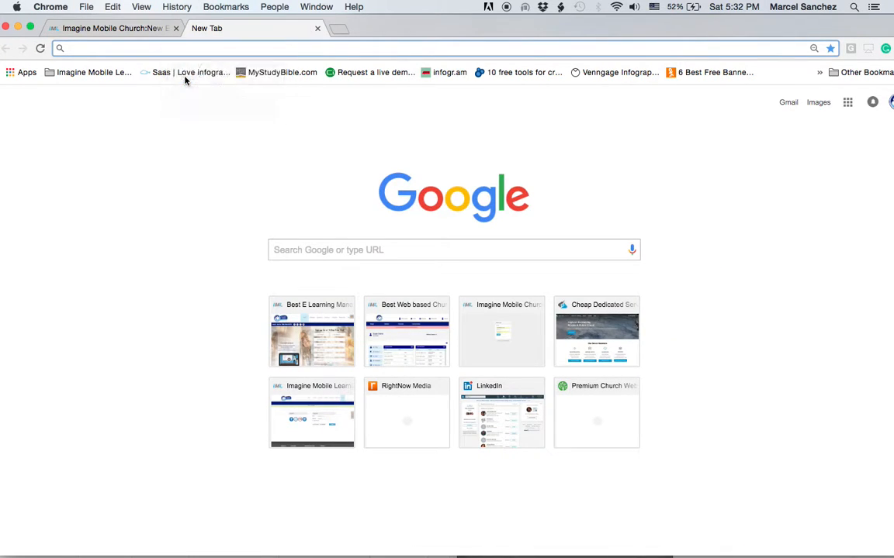
key(Return)
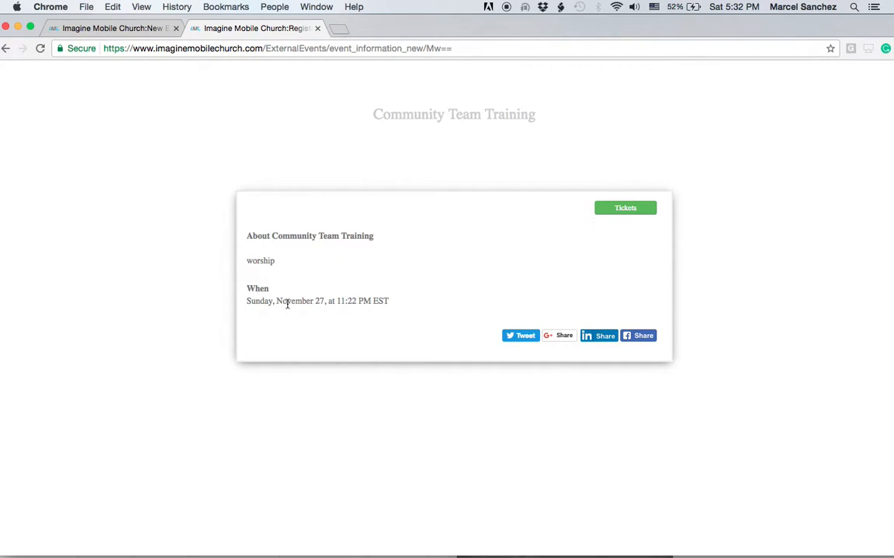
- Open the Tickets registration form and enter the guest's first and last name
click(631, 211)
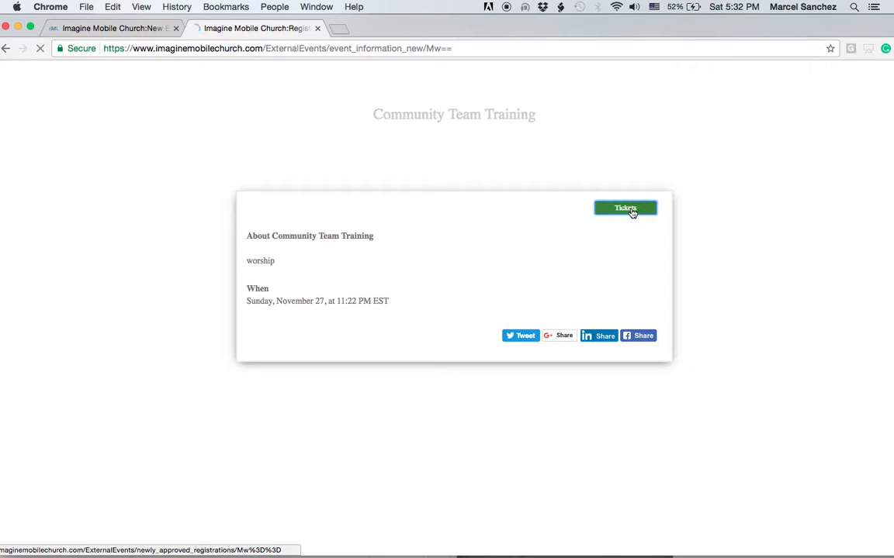
scroll(566, 430, down, 1)
scroll(570, 425, down, 3)
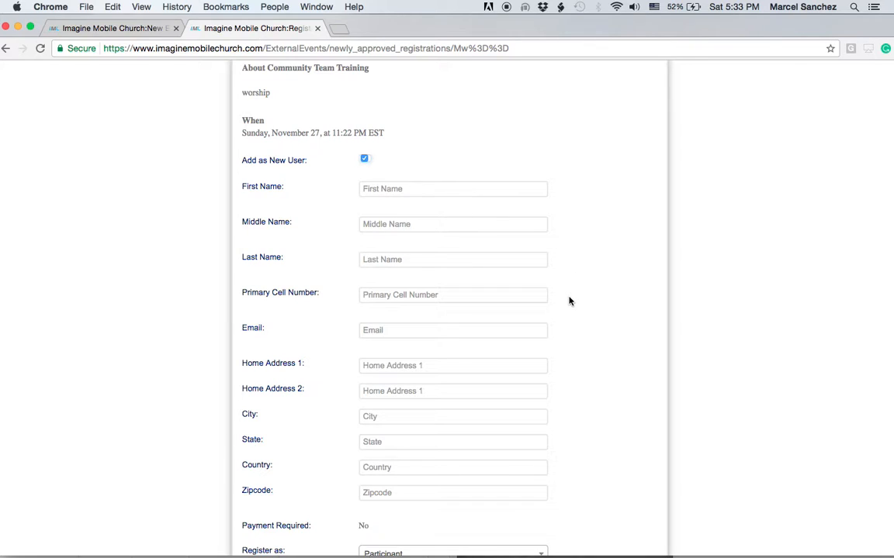
scroll(569, 300, down, 2)
click(382, 130)
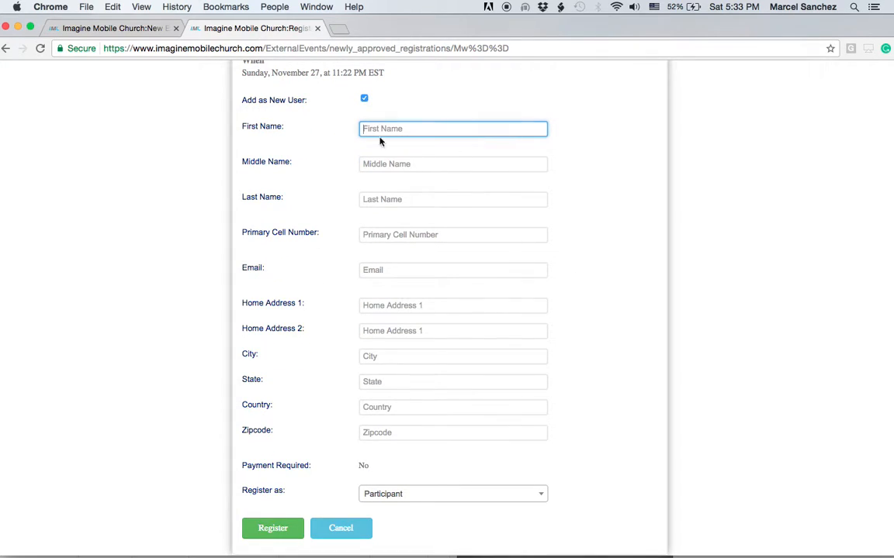
click(405, 235)
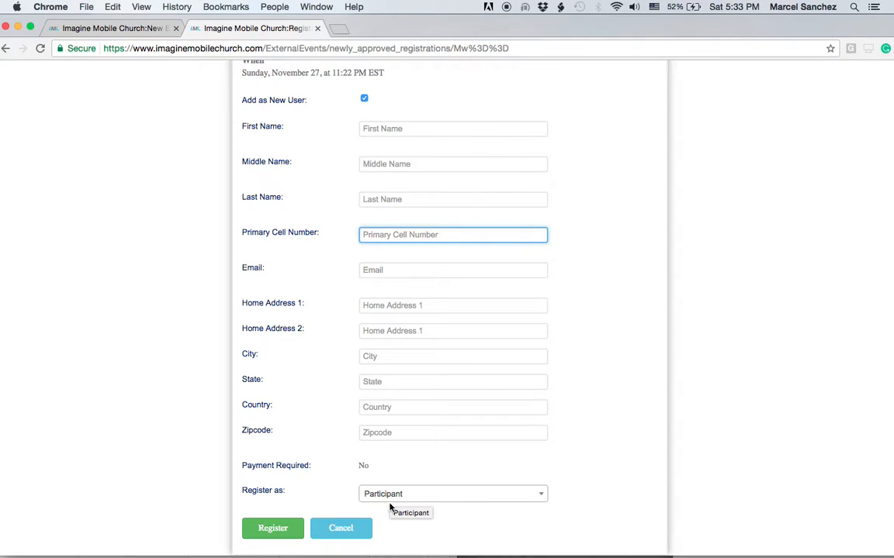
click(371, 130)
click(366, 199)
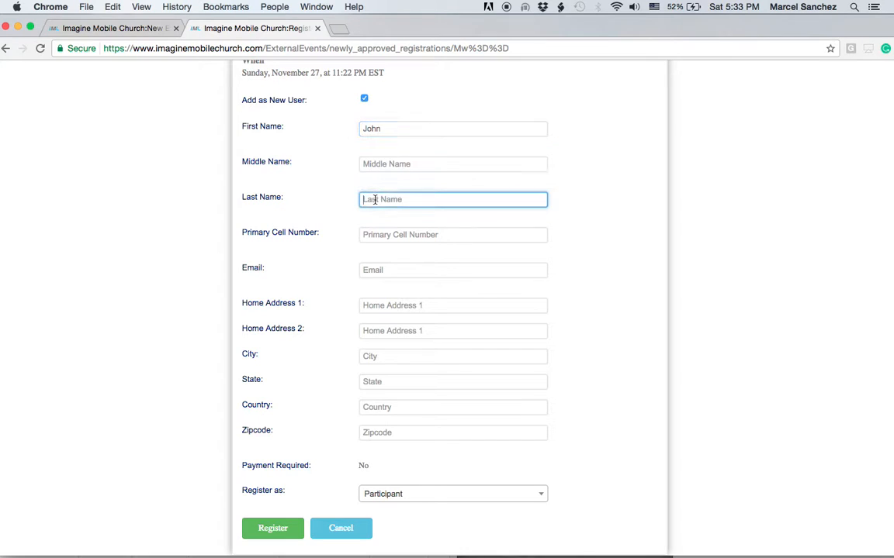
- Submit the registration, replacing the rejected cell number with a valid one
click(279, 529)
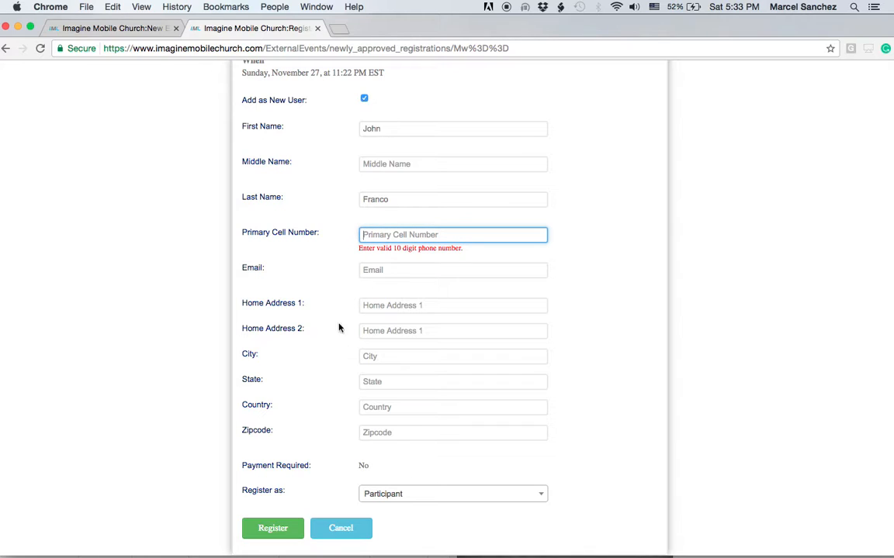
text(9999999999)
click(264, 528)
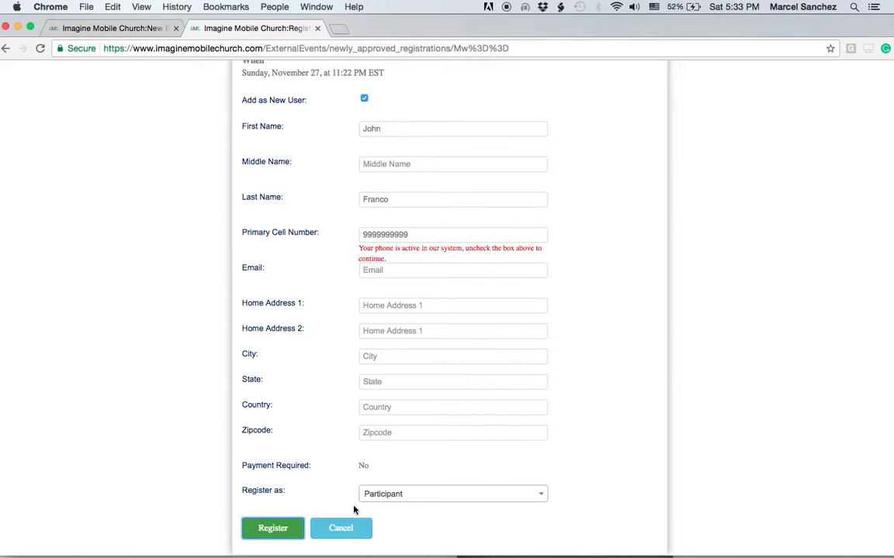
double_click(361, 234)
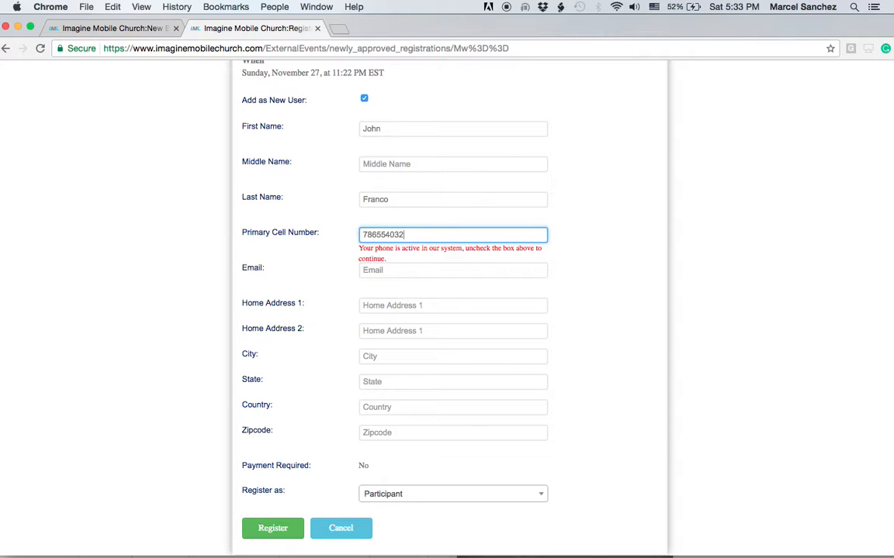
click(272, 528)
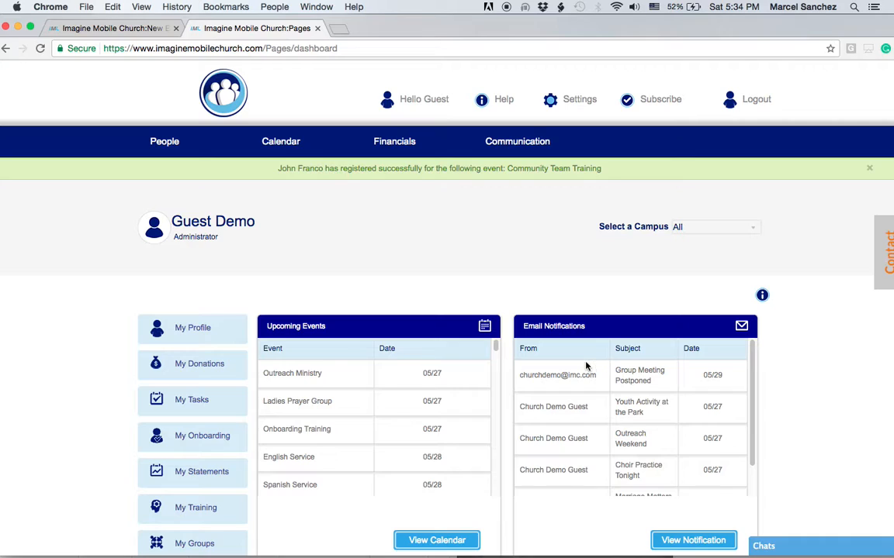
- Go via Communication > Web Forms to External Events and open Group Volunteer Training Day's check-in
scroll(783, 385, down, 5)
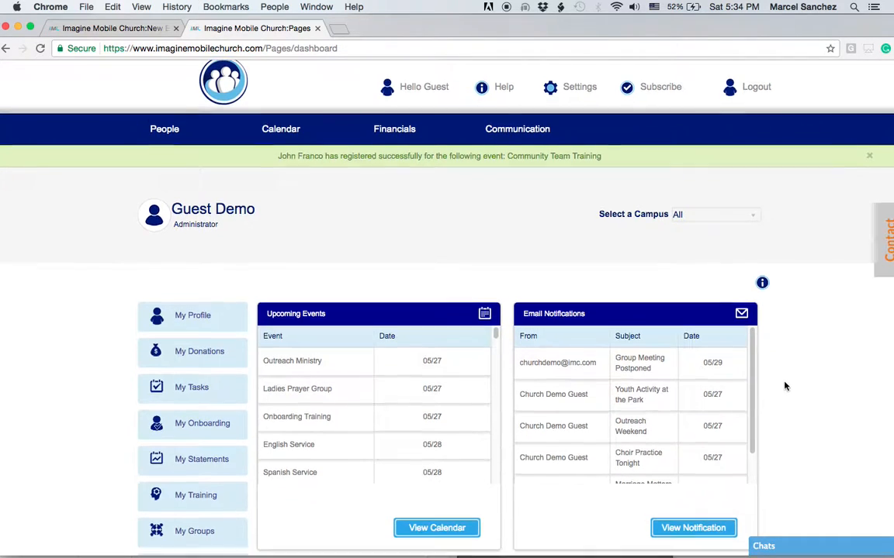
scroll(780, 382, up, 5)
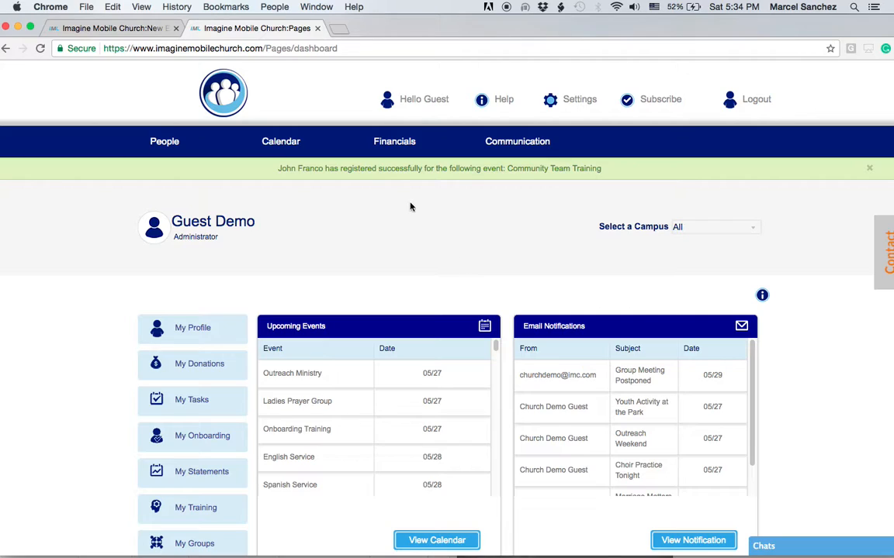
mouse_move(500, 141)
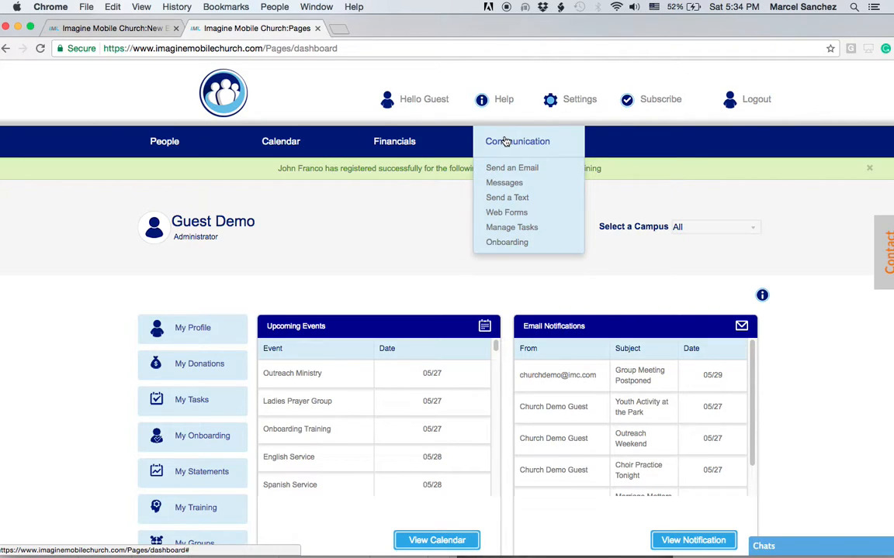
click(508, 214)
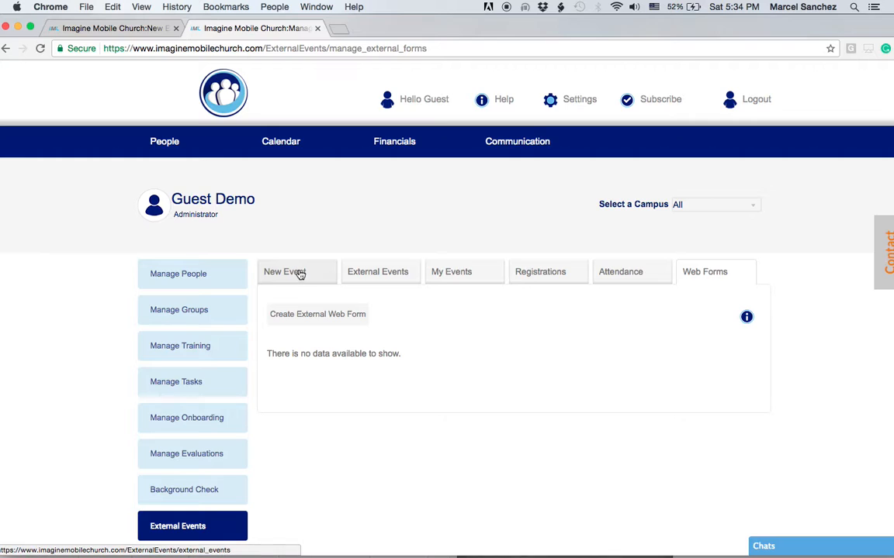
click(365, 276)
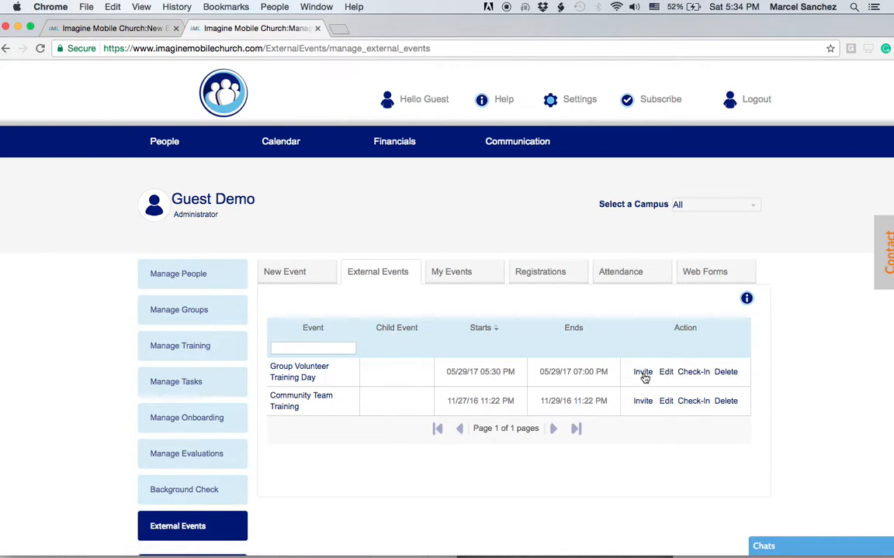
click(686, 377)
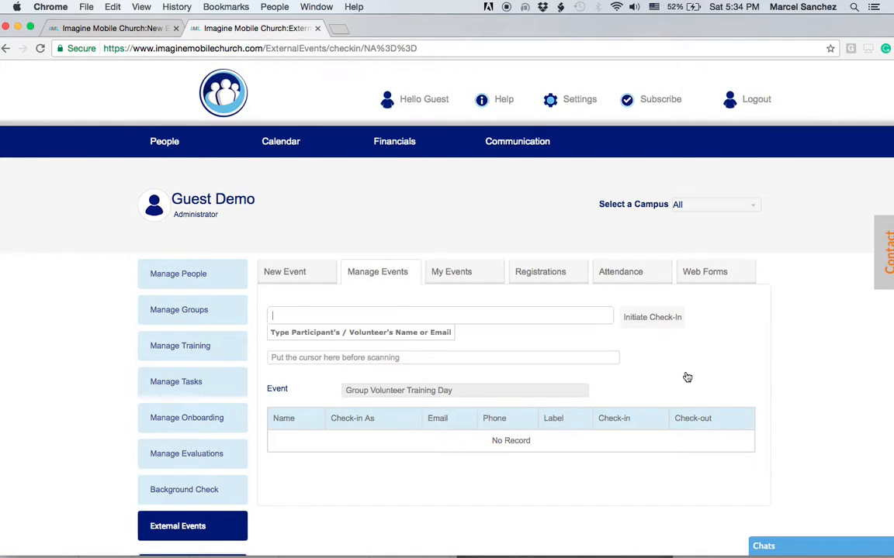
- Try partial name searches in the Group Volunteer Training Day check-in field, then clear it
text(m)
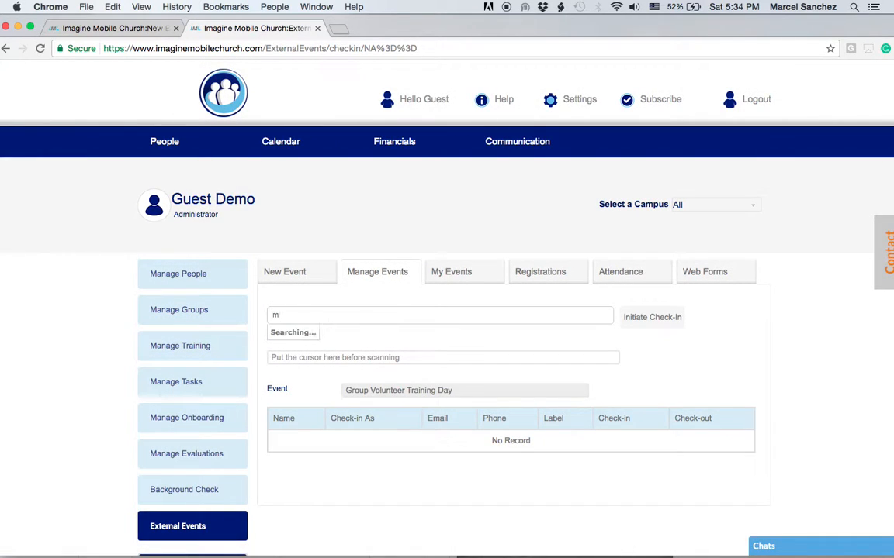
text(e)
key(BackSpace)
key(BackSpace)
text(j)
key(BackSpace)
text(e)
key(BackSpace)
text(j)
key(BackSpace)
text(f)
key(BackSpace)
key(BackSpace)
text(j)
key(BackSpace)
text(o)
key(BackSpace)
click(275, 359)
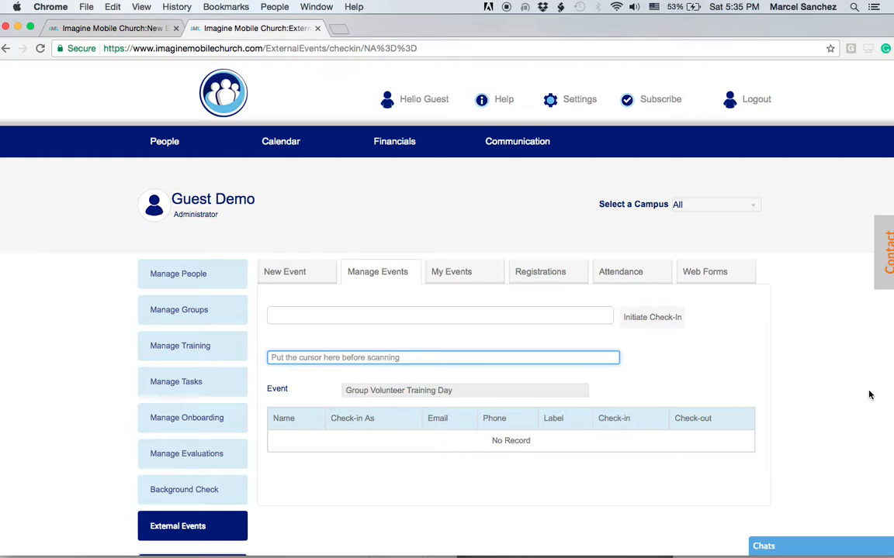
click(273, 317)
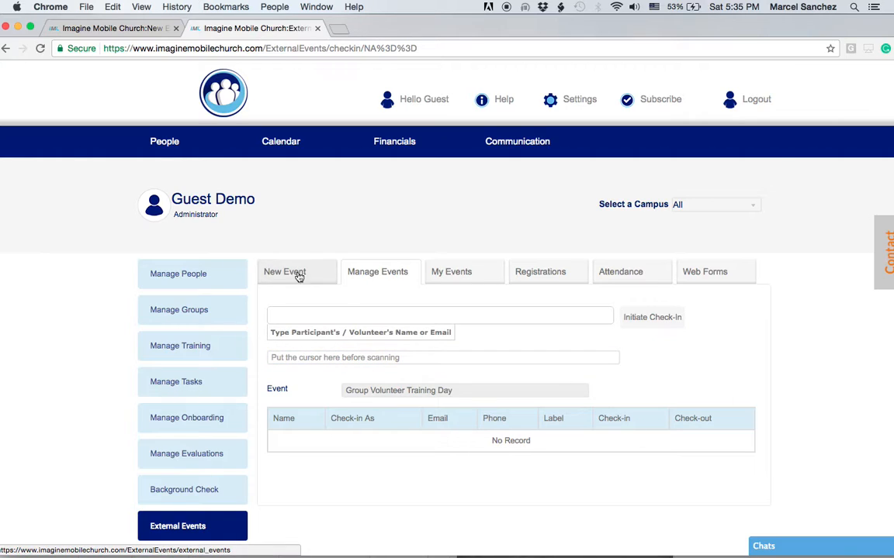
- Open Community Team Training's details and its Registrations list, then return to External Events
click(371, 276)
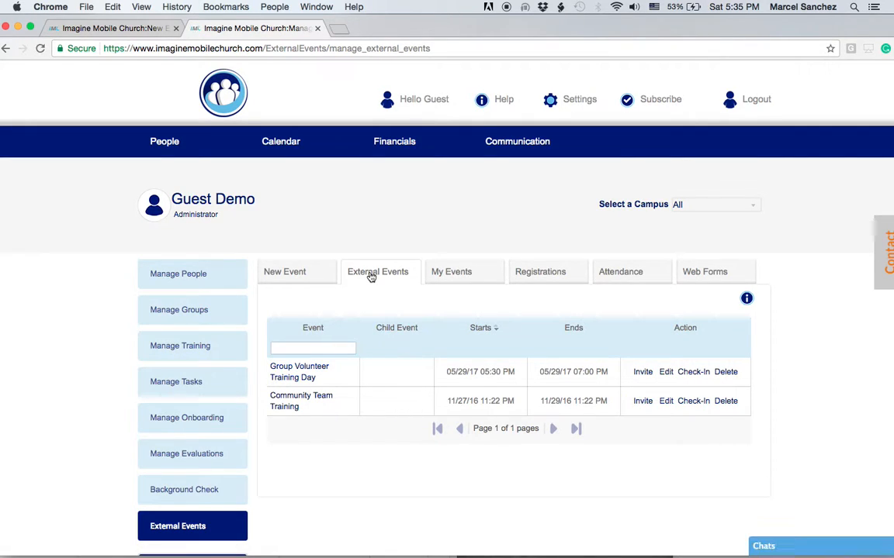
click(357, 419)
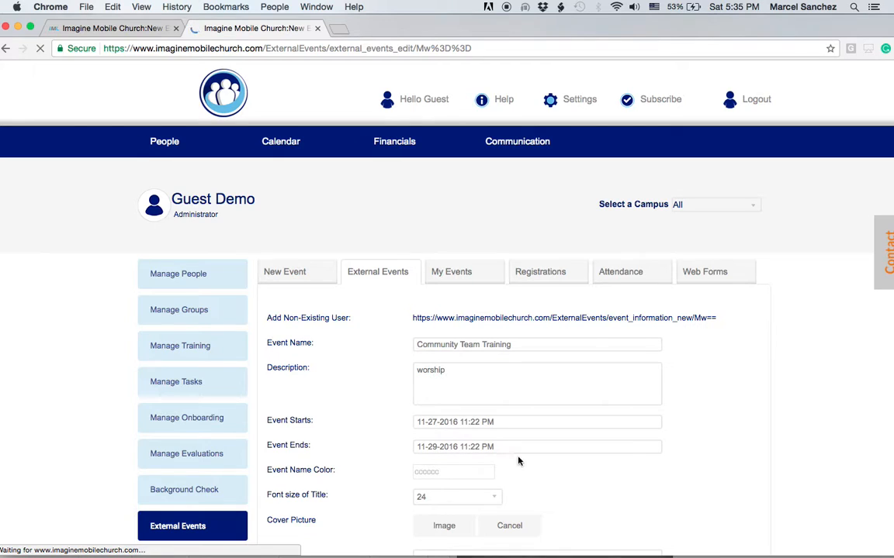
scroll(692, 486, down, 5)
scroll(690, 486, down, 1)
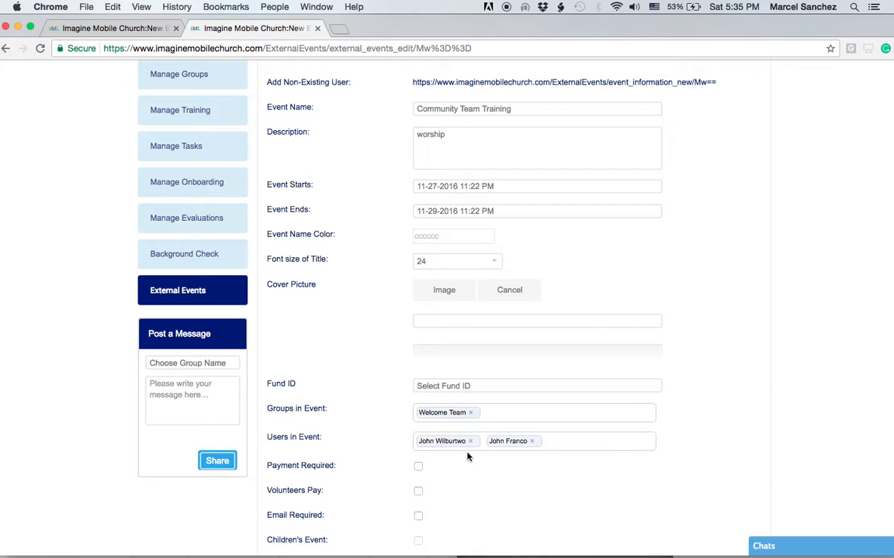
scroll(576, 471, up, 5)
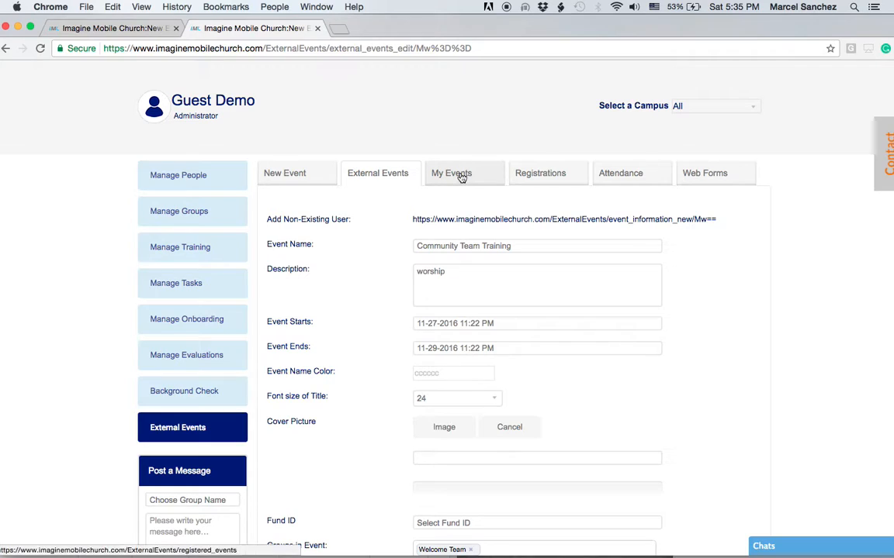
click(535, 177)
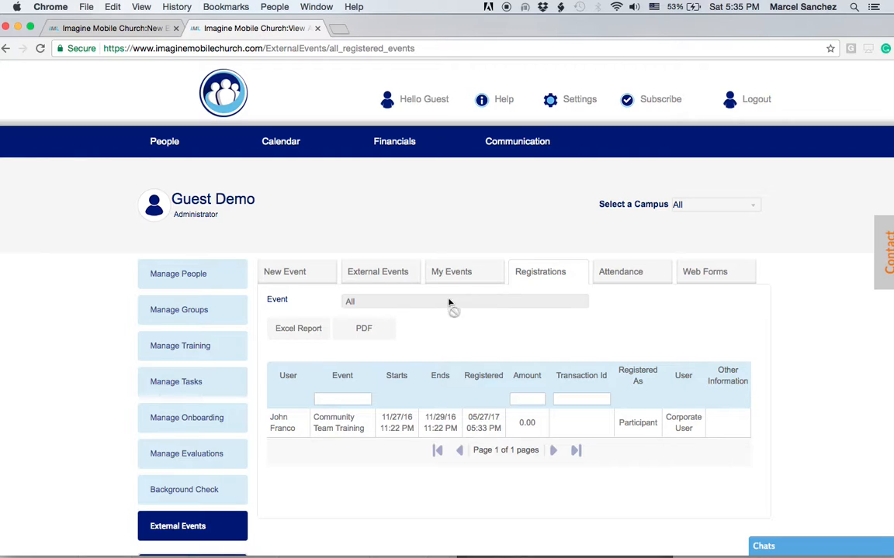
click(363, 274)
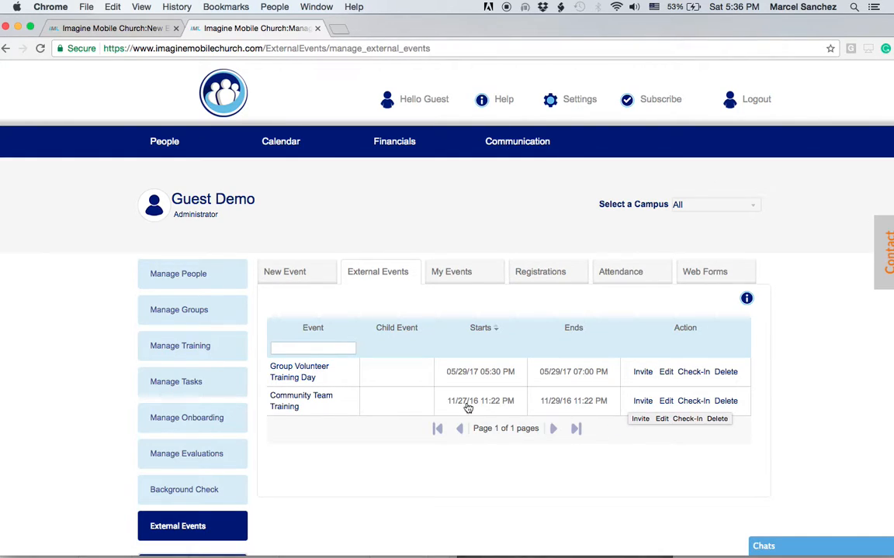
- Open Group Volunteer Training Day's edit page and copy its Add Non-Existing User link address
click(665, 372)
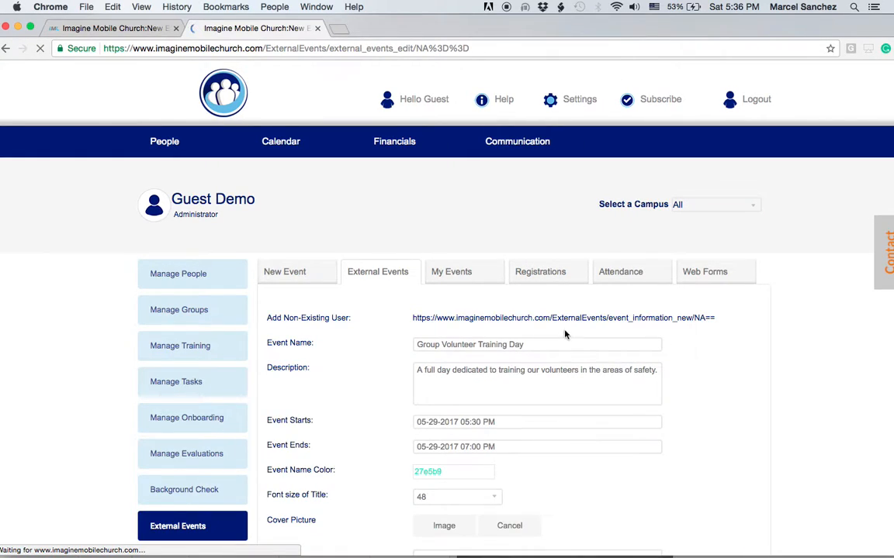
right_click(558, 319)
click(608, 377)
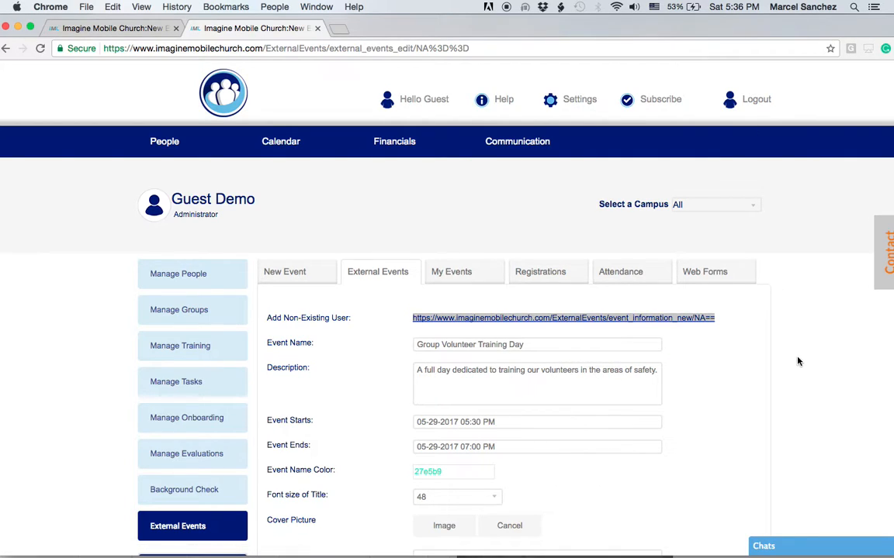
scroll(752, 353, down, 5)
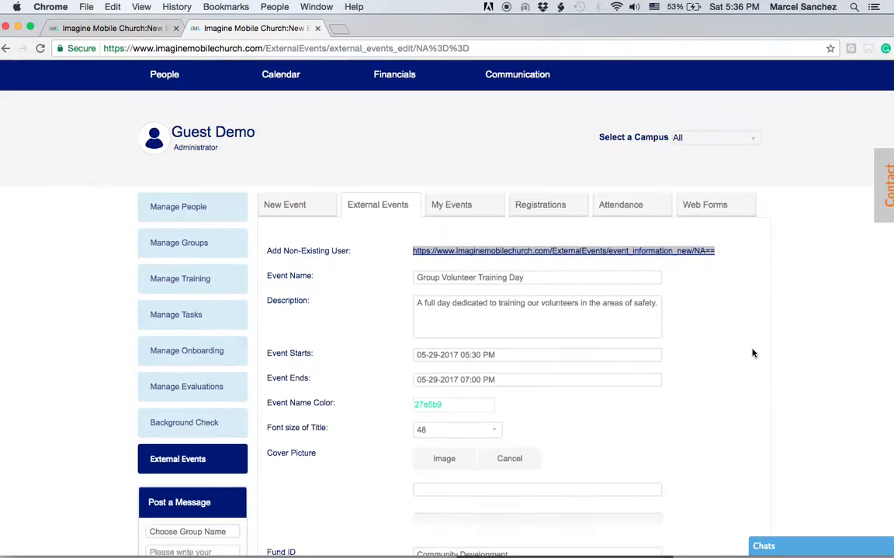
scroll(746, 356, up, 5)
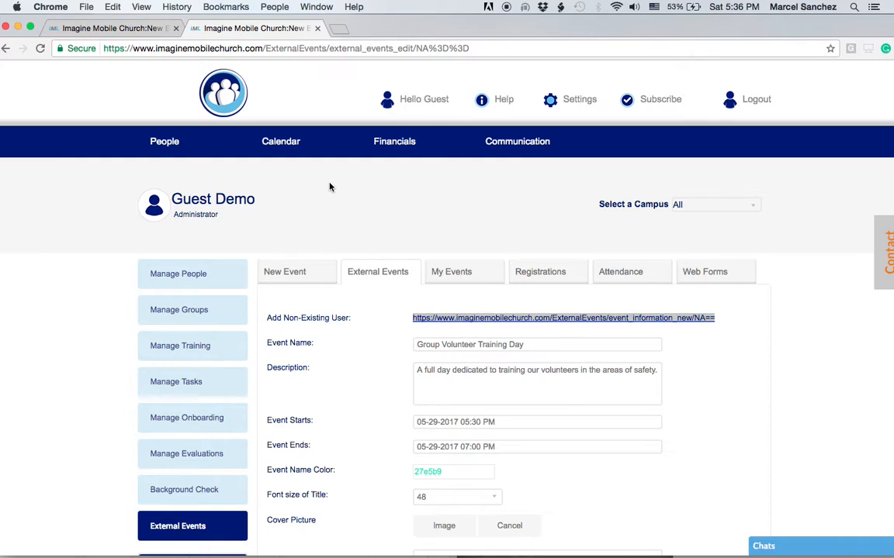
- Scroll through a blank New Event form, check the empty Attendance report, then return to External Events
click(288, 280)
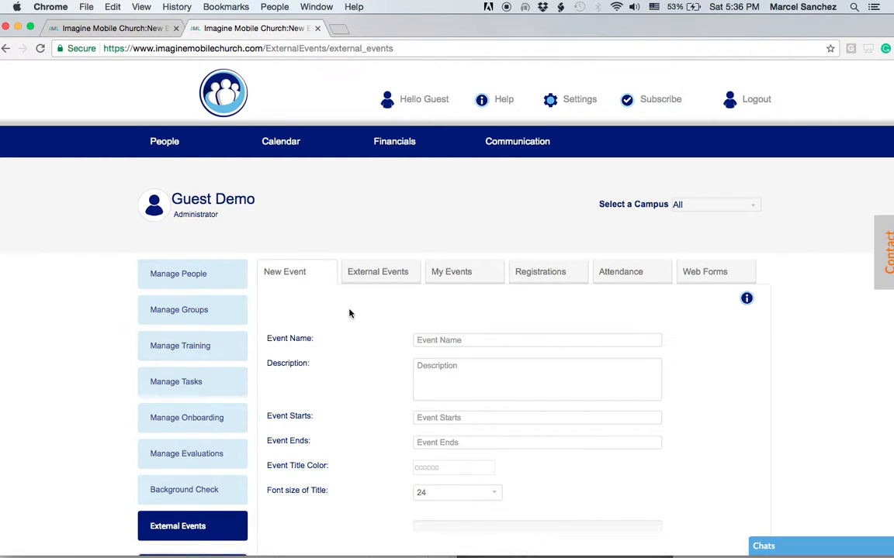
scroll(349, 313, down, 7)
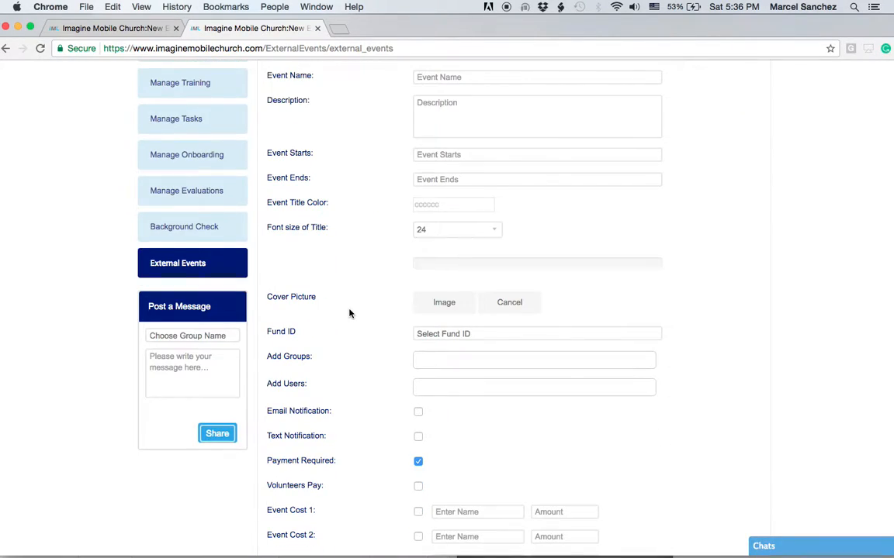
scroll(345, 311, down, 2)
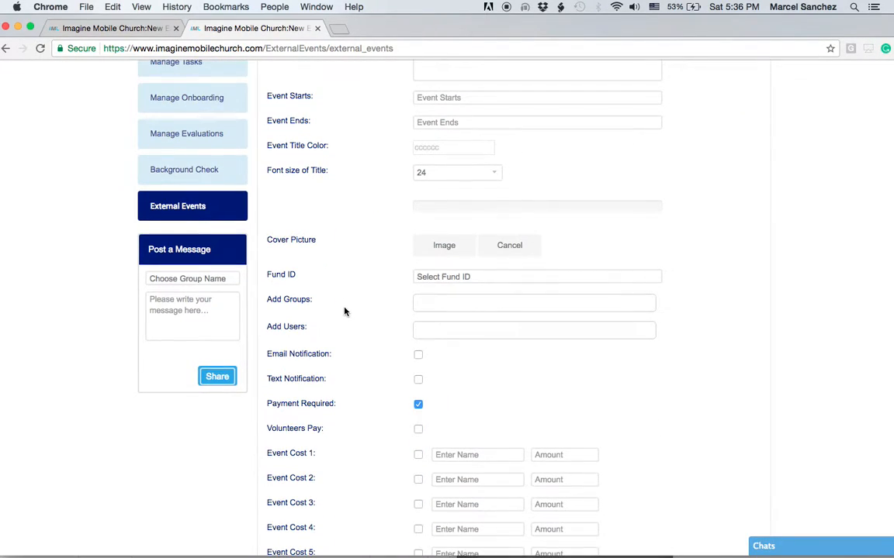
scroll(344, 312, down, 2)
scroll(344, 309, down, 2)
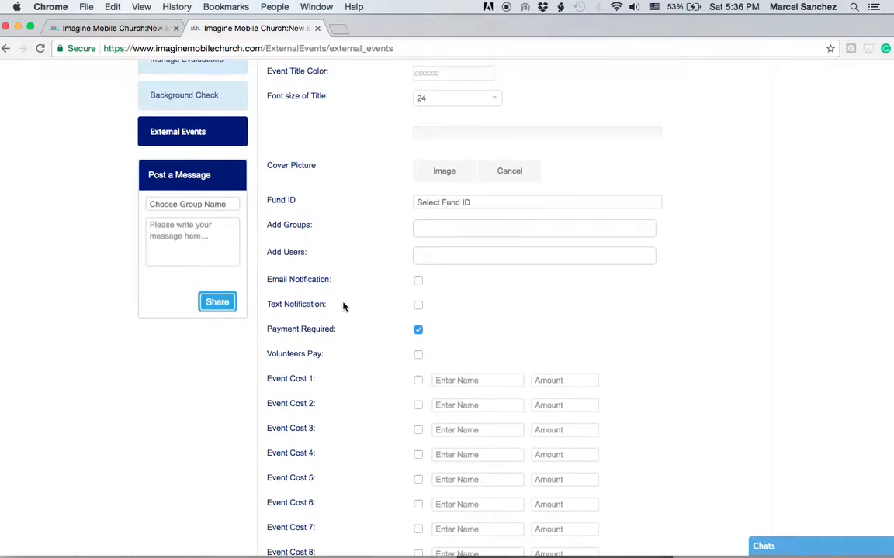
scroll(344, 307, down, 8)
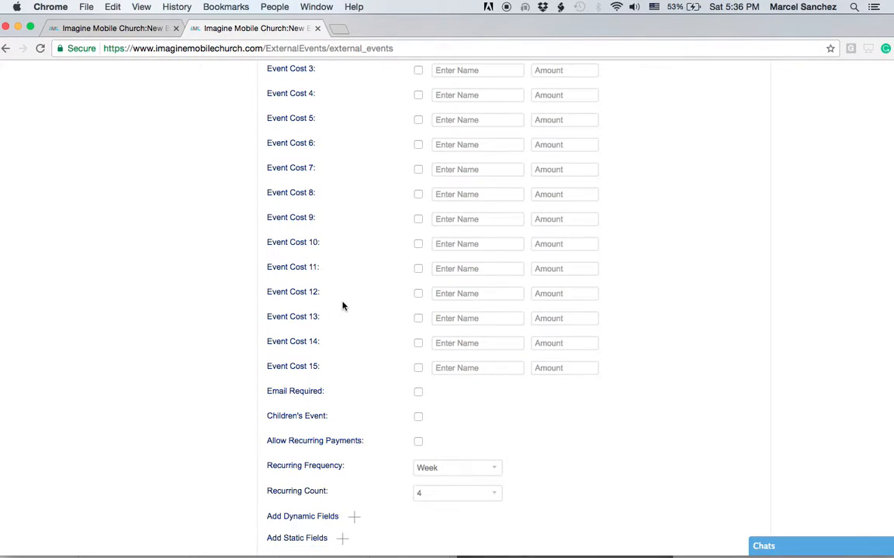
scroll(344, 306, down, 4)
scroll(344, 307, up, 3)
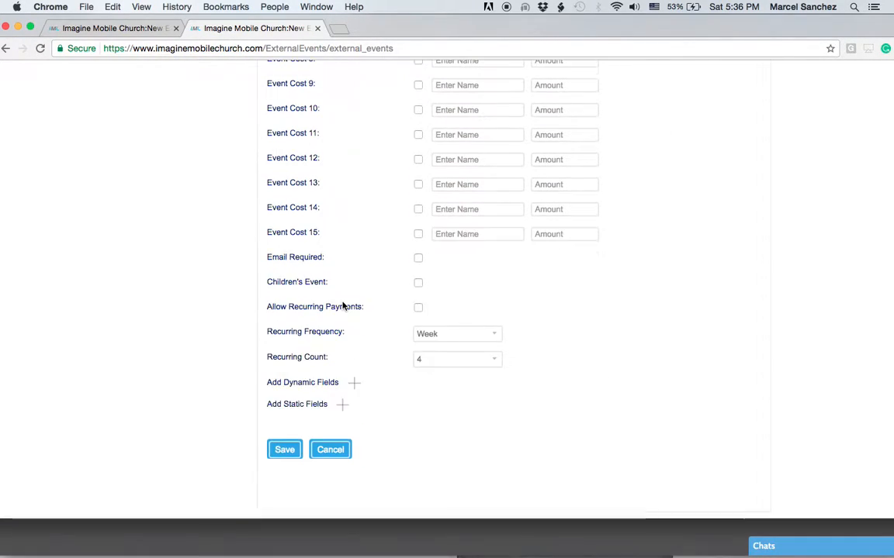
scroll(344, 306, up, 12)
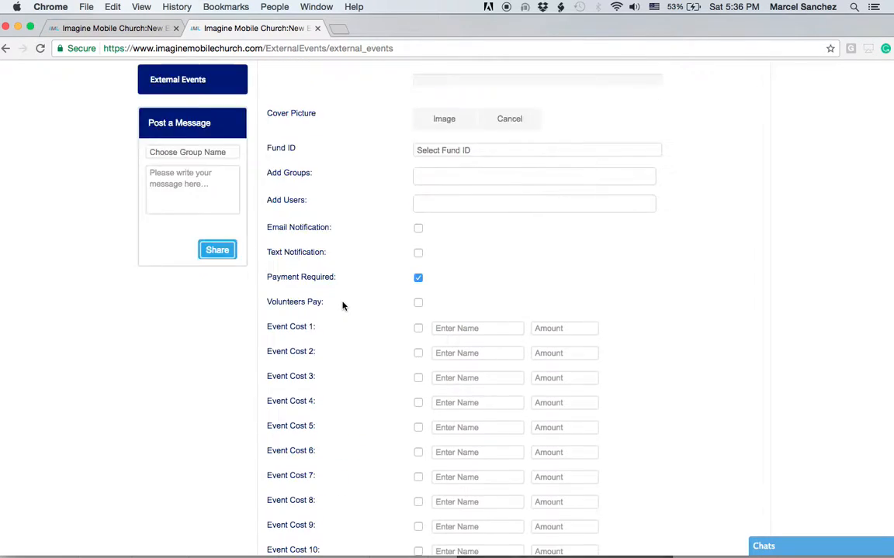
scroll(341, 307, up, 6)
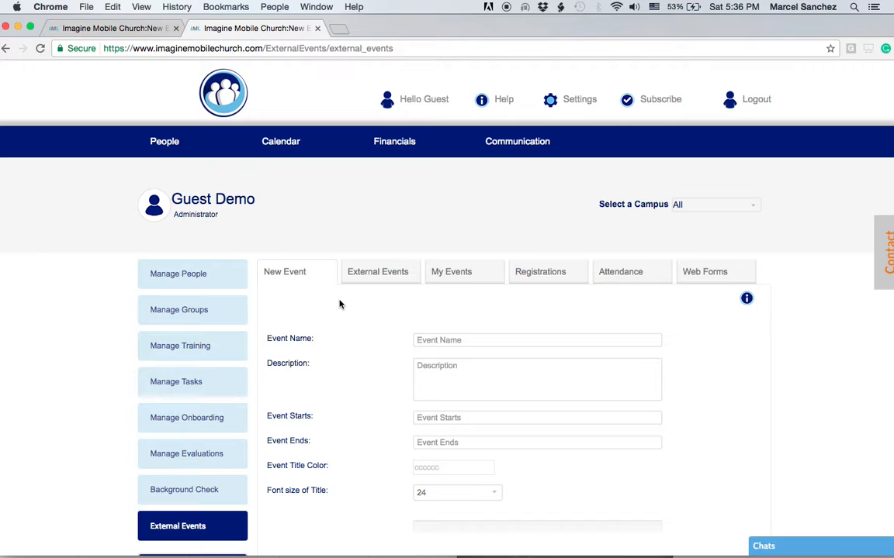
click(614, 277)
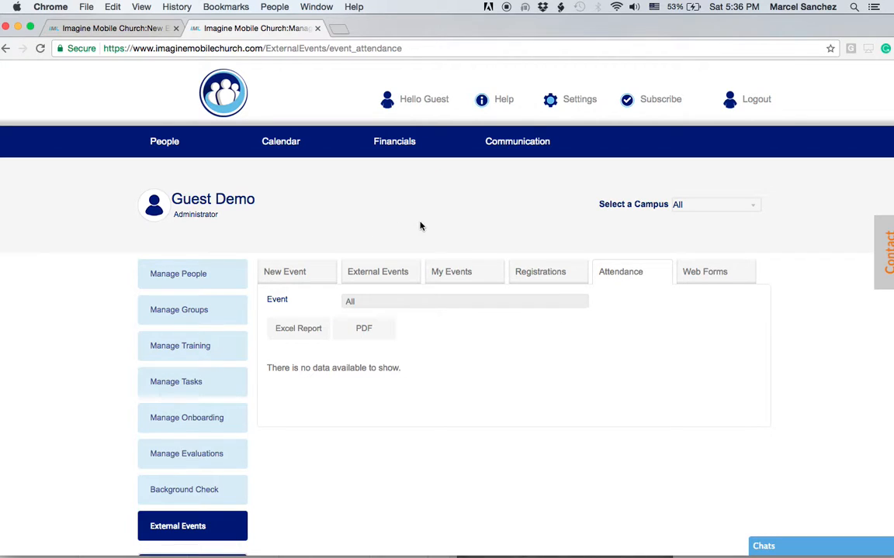
click(389, 274)
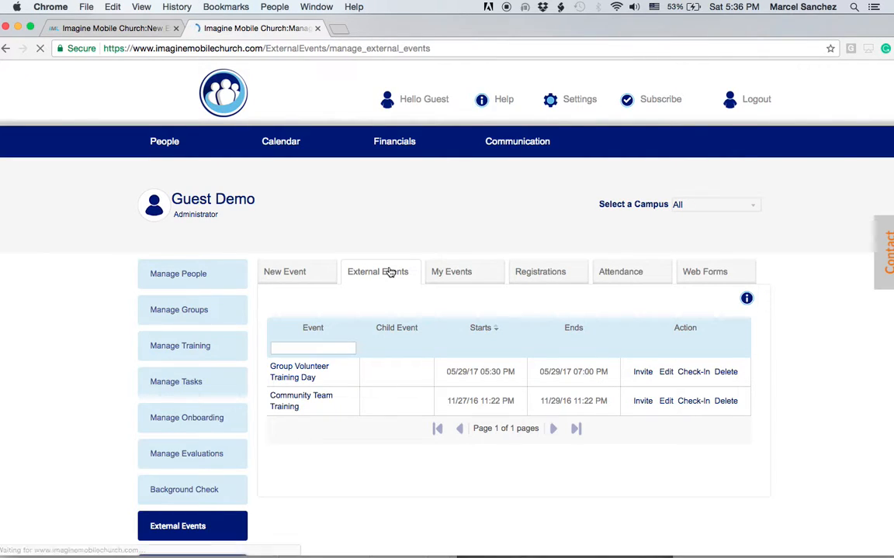